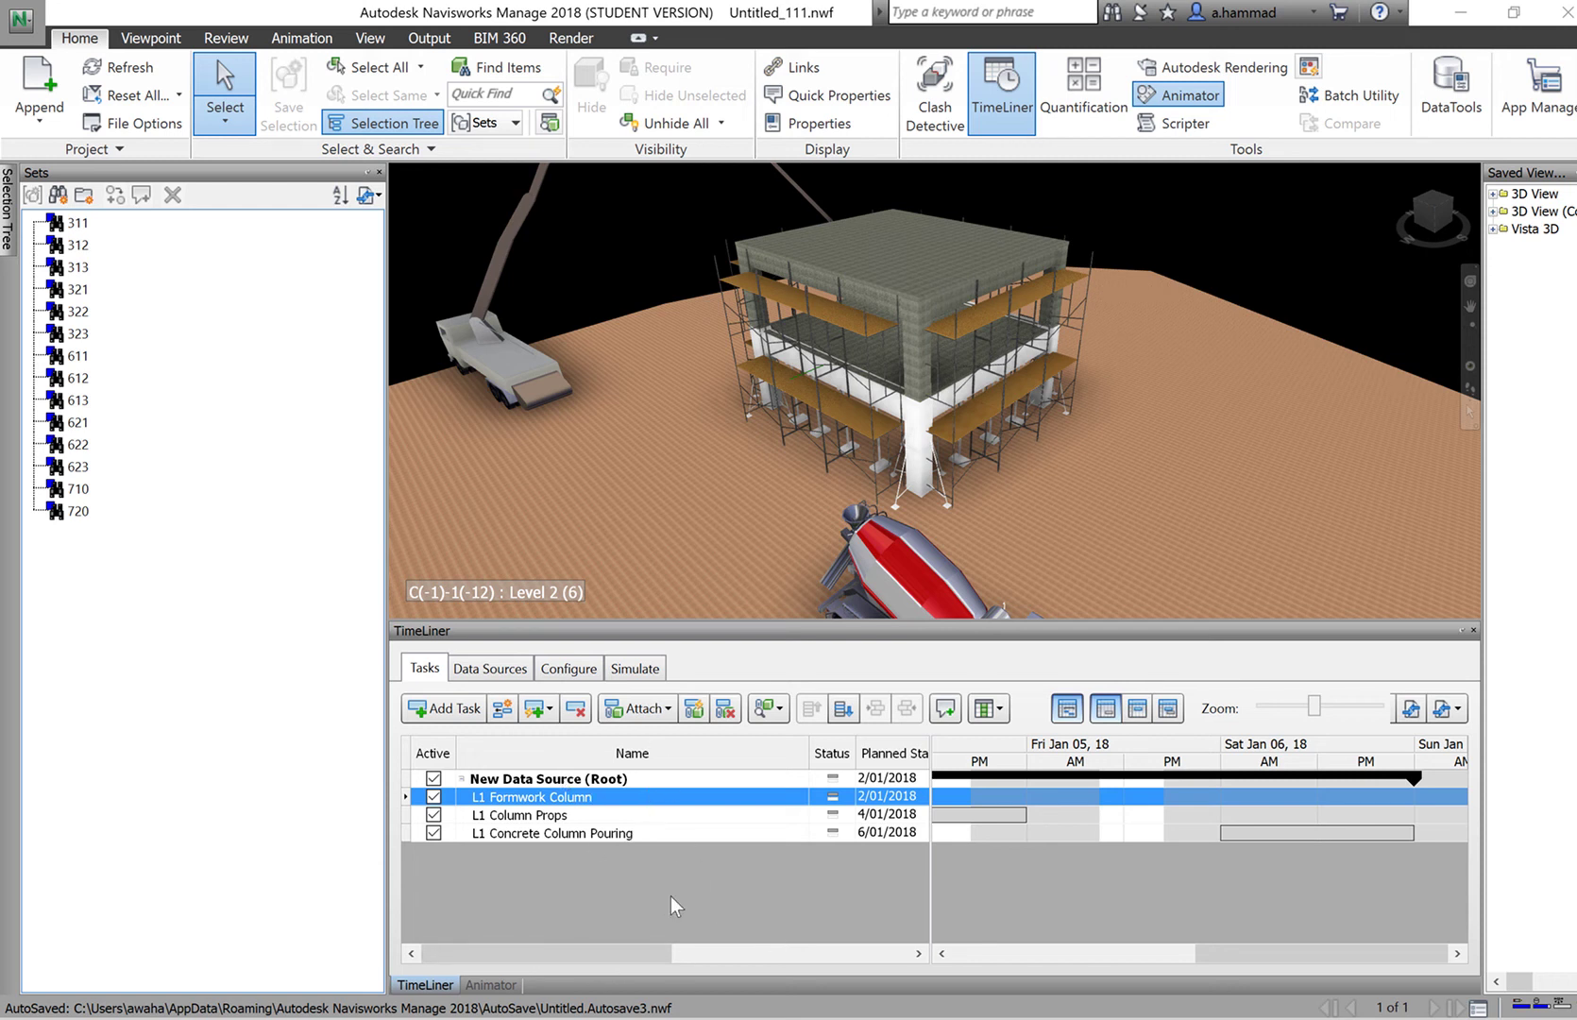
# Scroll the task grid, then highlight sets 311, 313 and 321 (corner columns) to preview their geometry.
pyautogui.moveTo(656, 955); pyautogui.dragTo(921, 953)
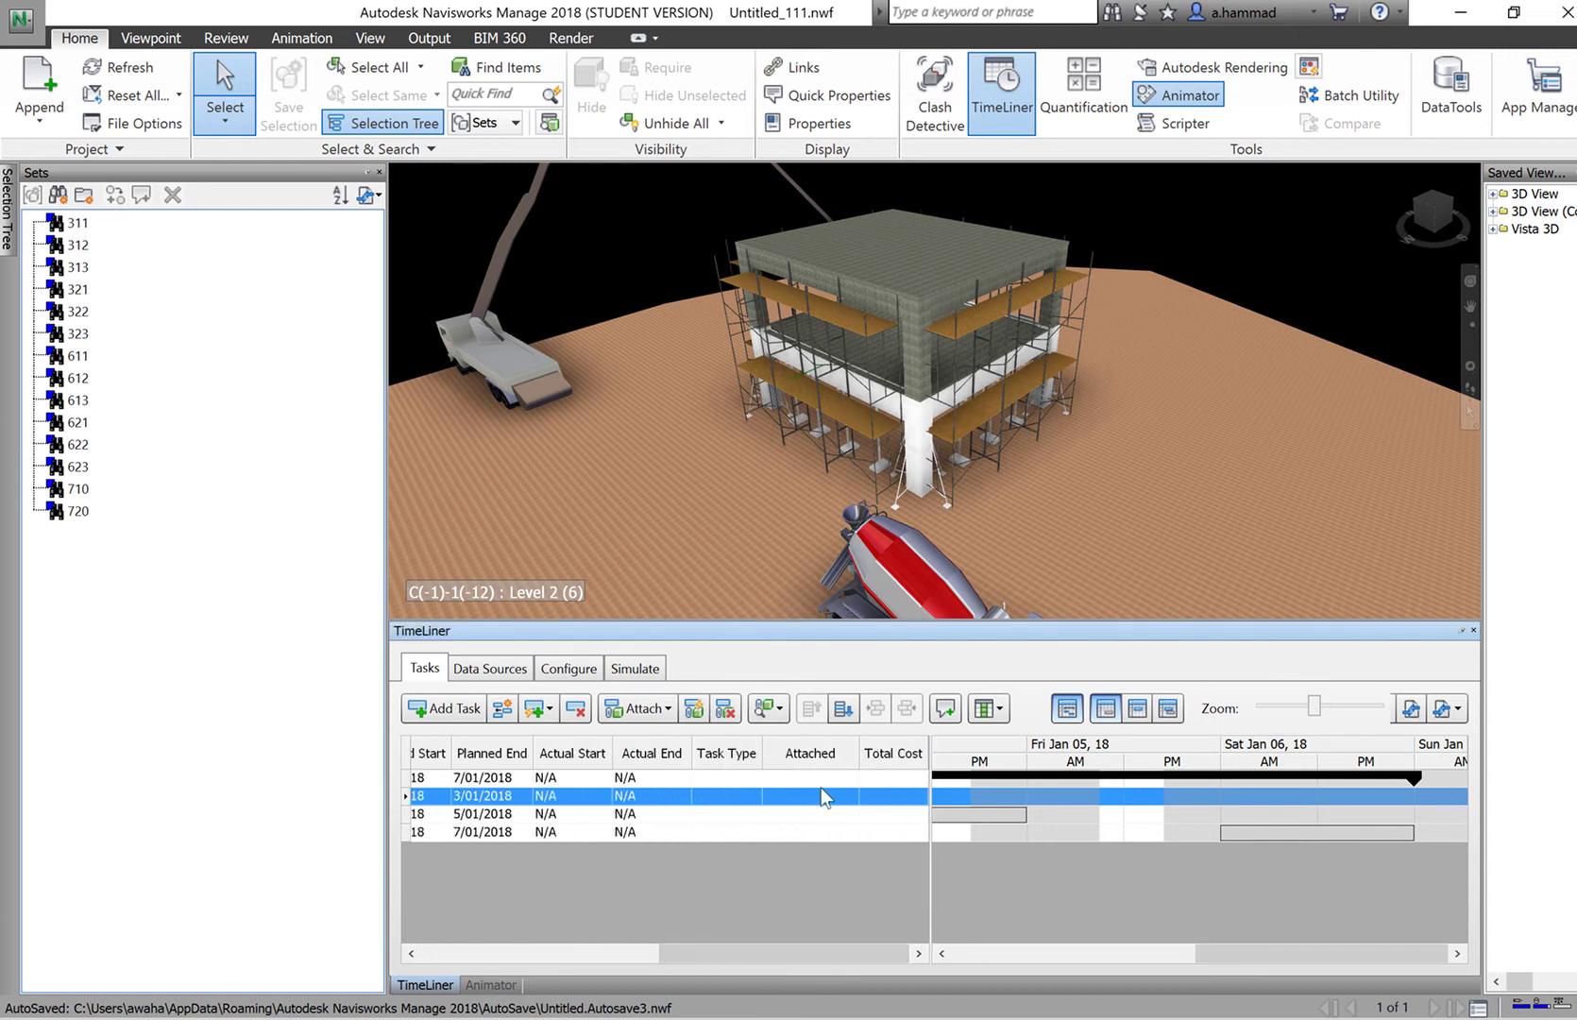
pyautogui.moveTo(729, 955); pyautogui.dragTo(420, 956)
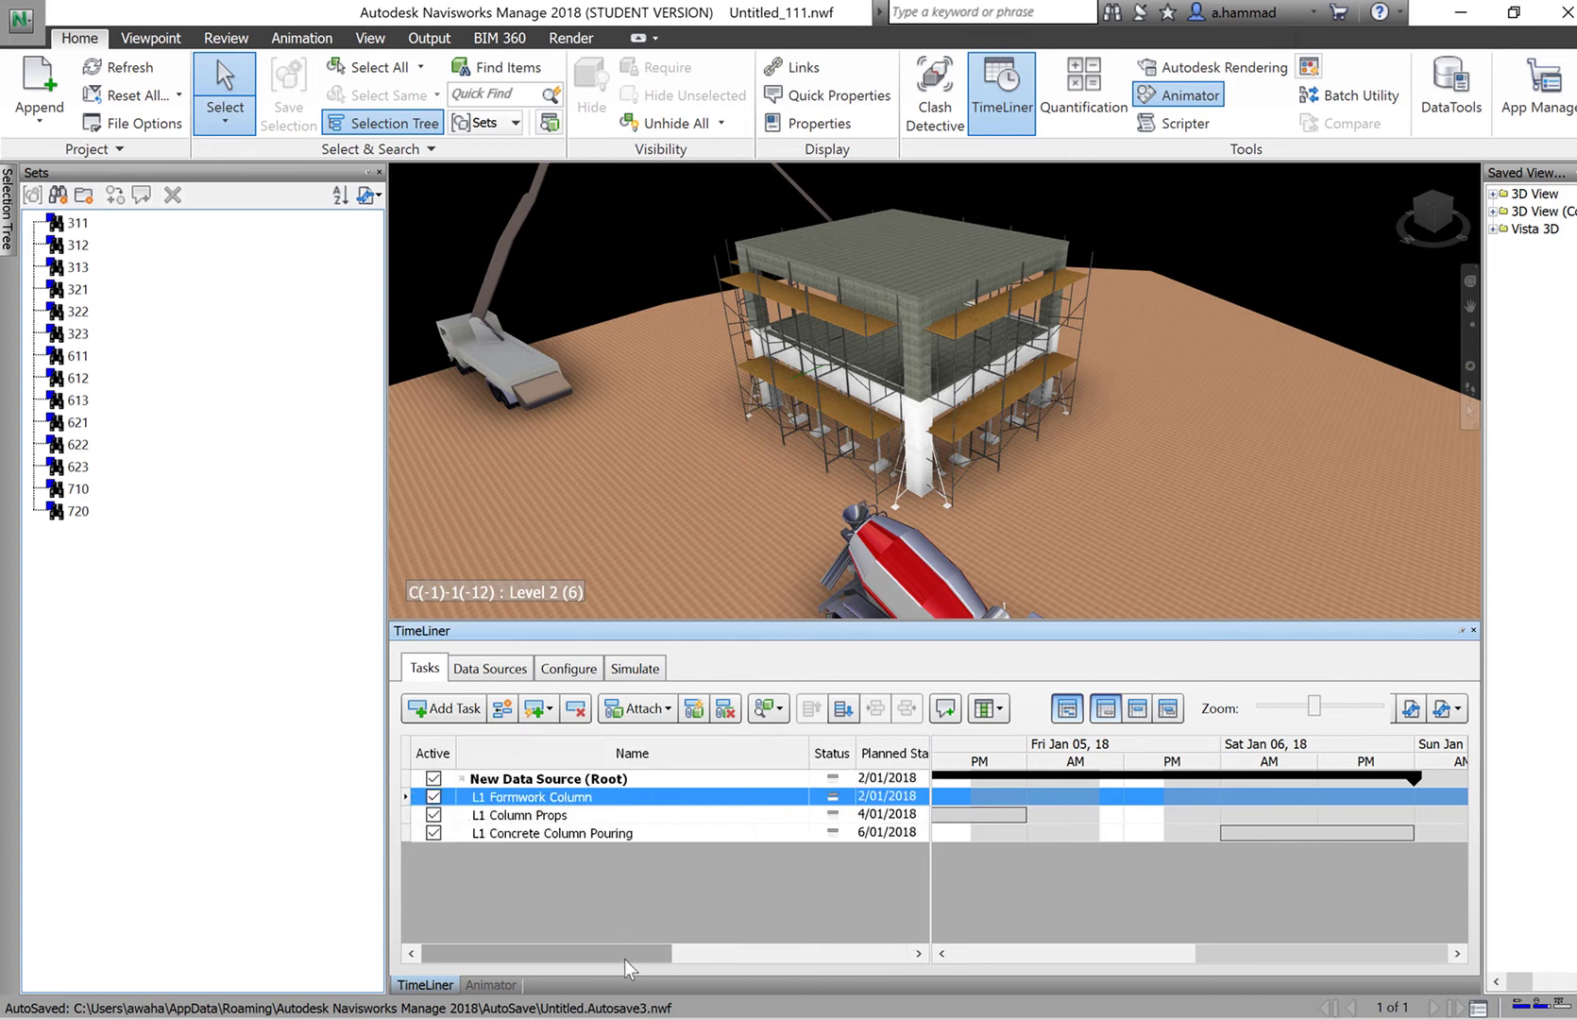
pyautogui.moveTo(624, 958); pyautogui.dragTo(715, 958)
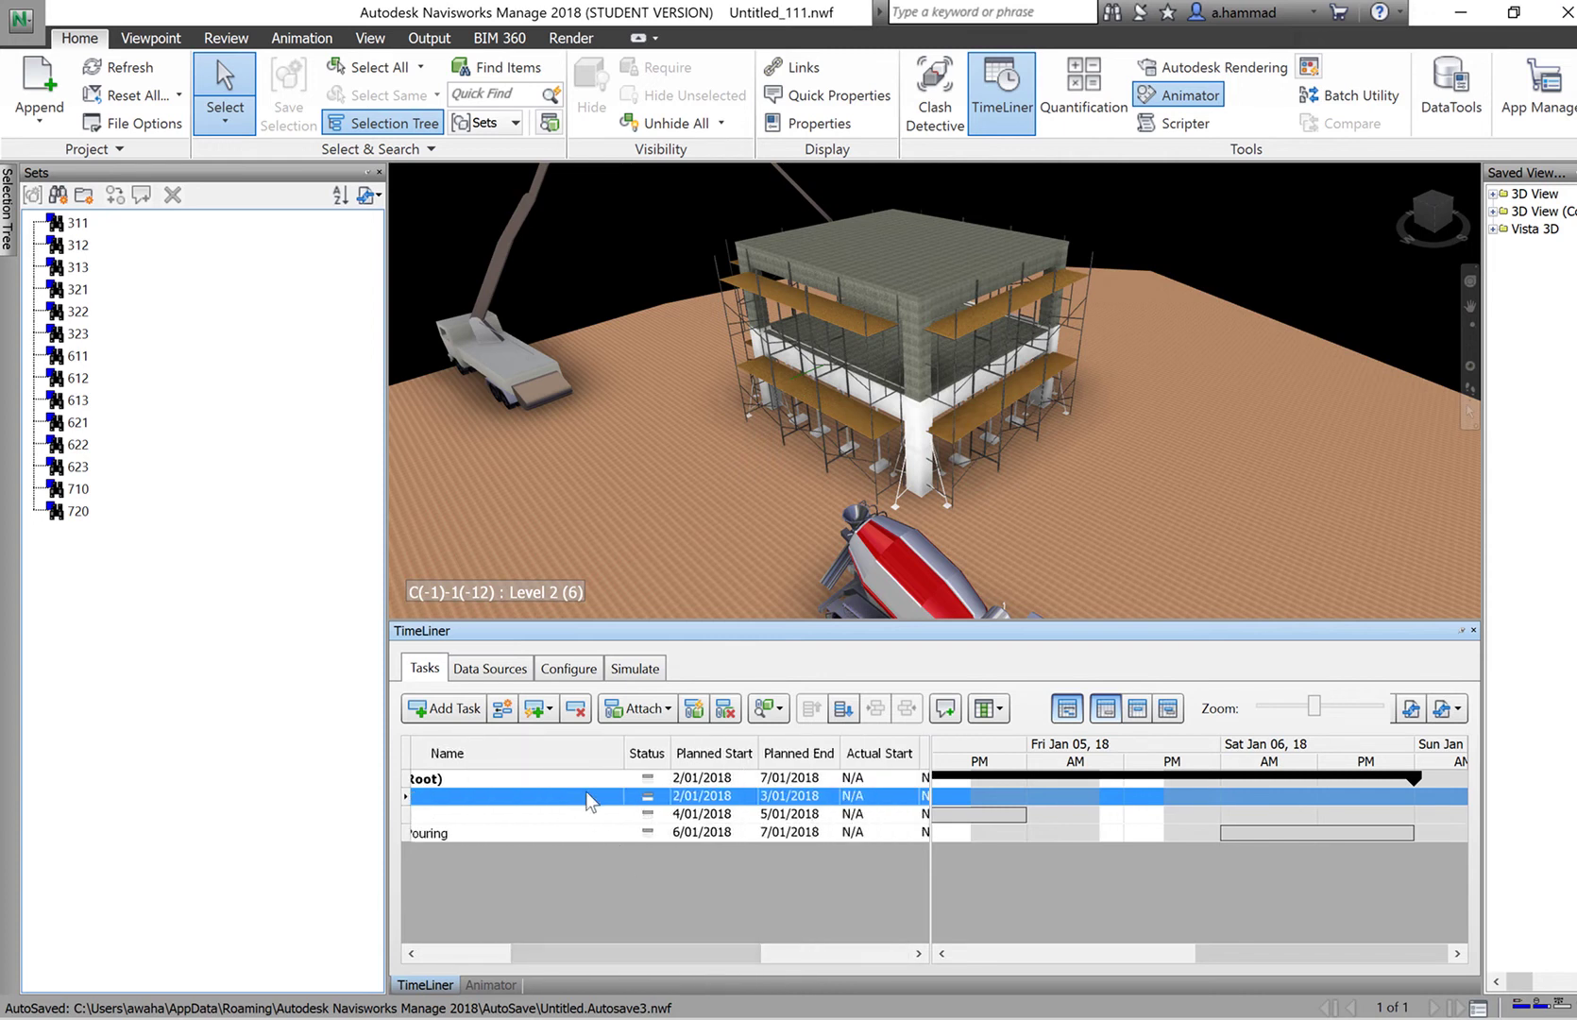
pyautogui.moveTo(748, 959); pyautogui.dragTo(647, 959)
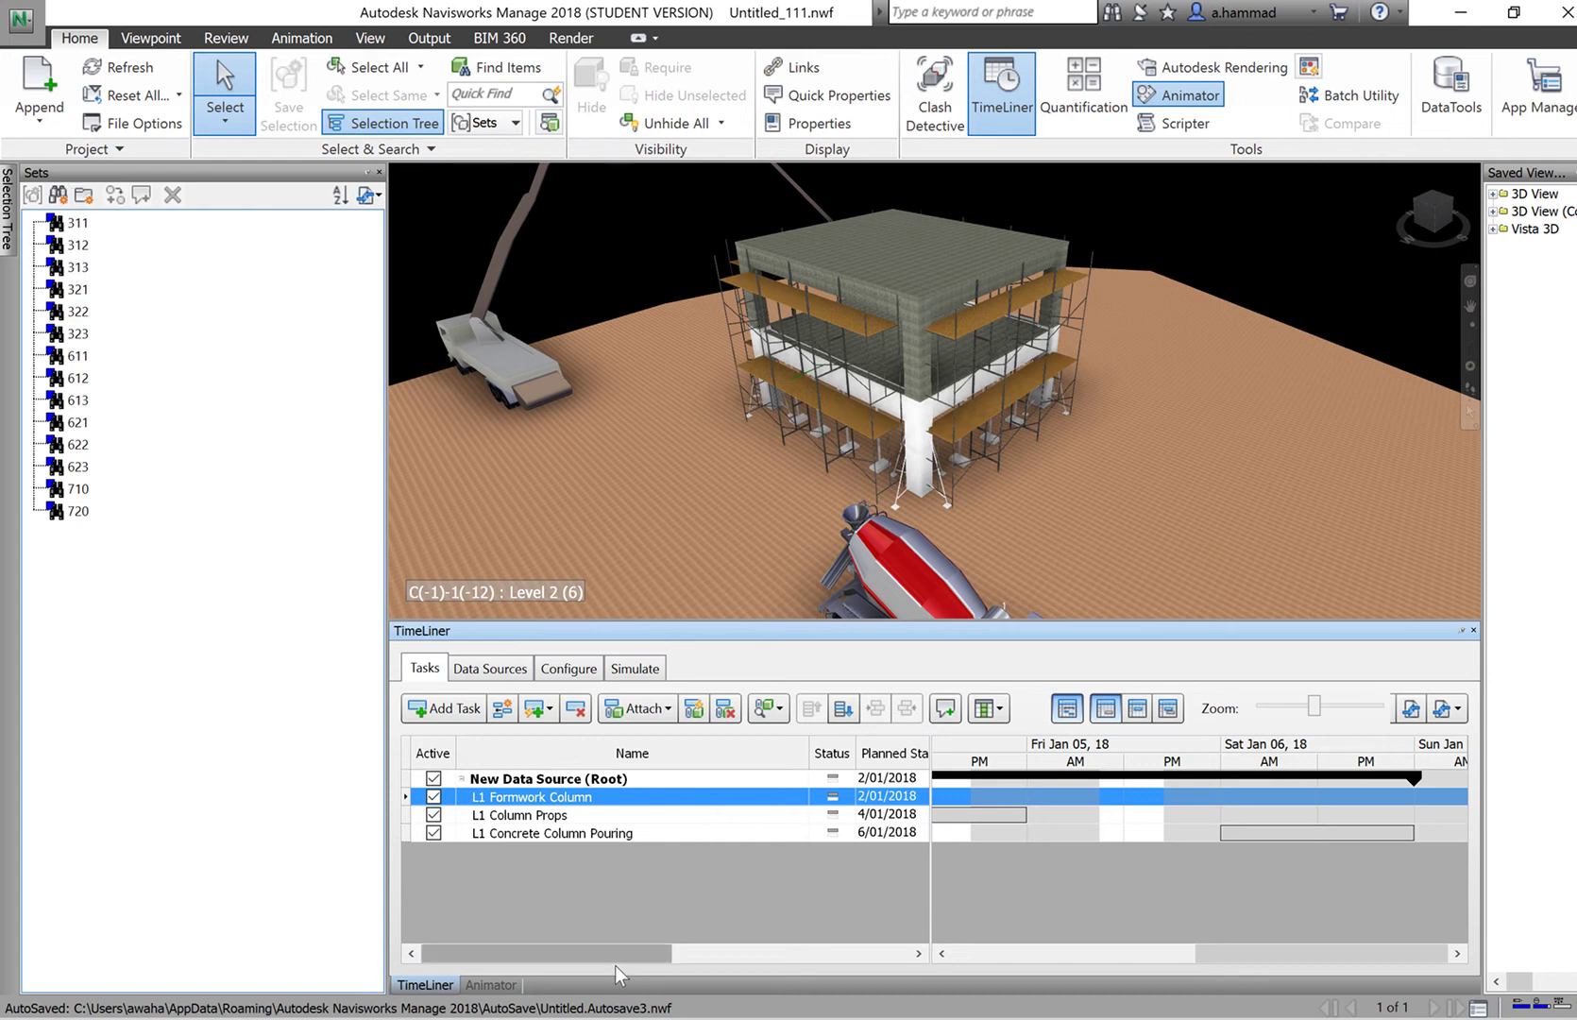
pyautogui.moveTo(621, 953)
pyautogui.mouseDown()
pyautogui.moveTo(769, 950)
pyautogui.moveTo(651, 953)
pyautogui.mouseUp()
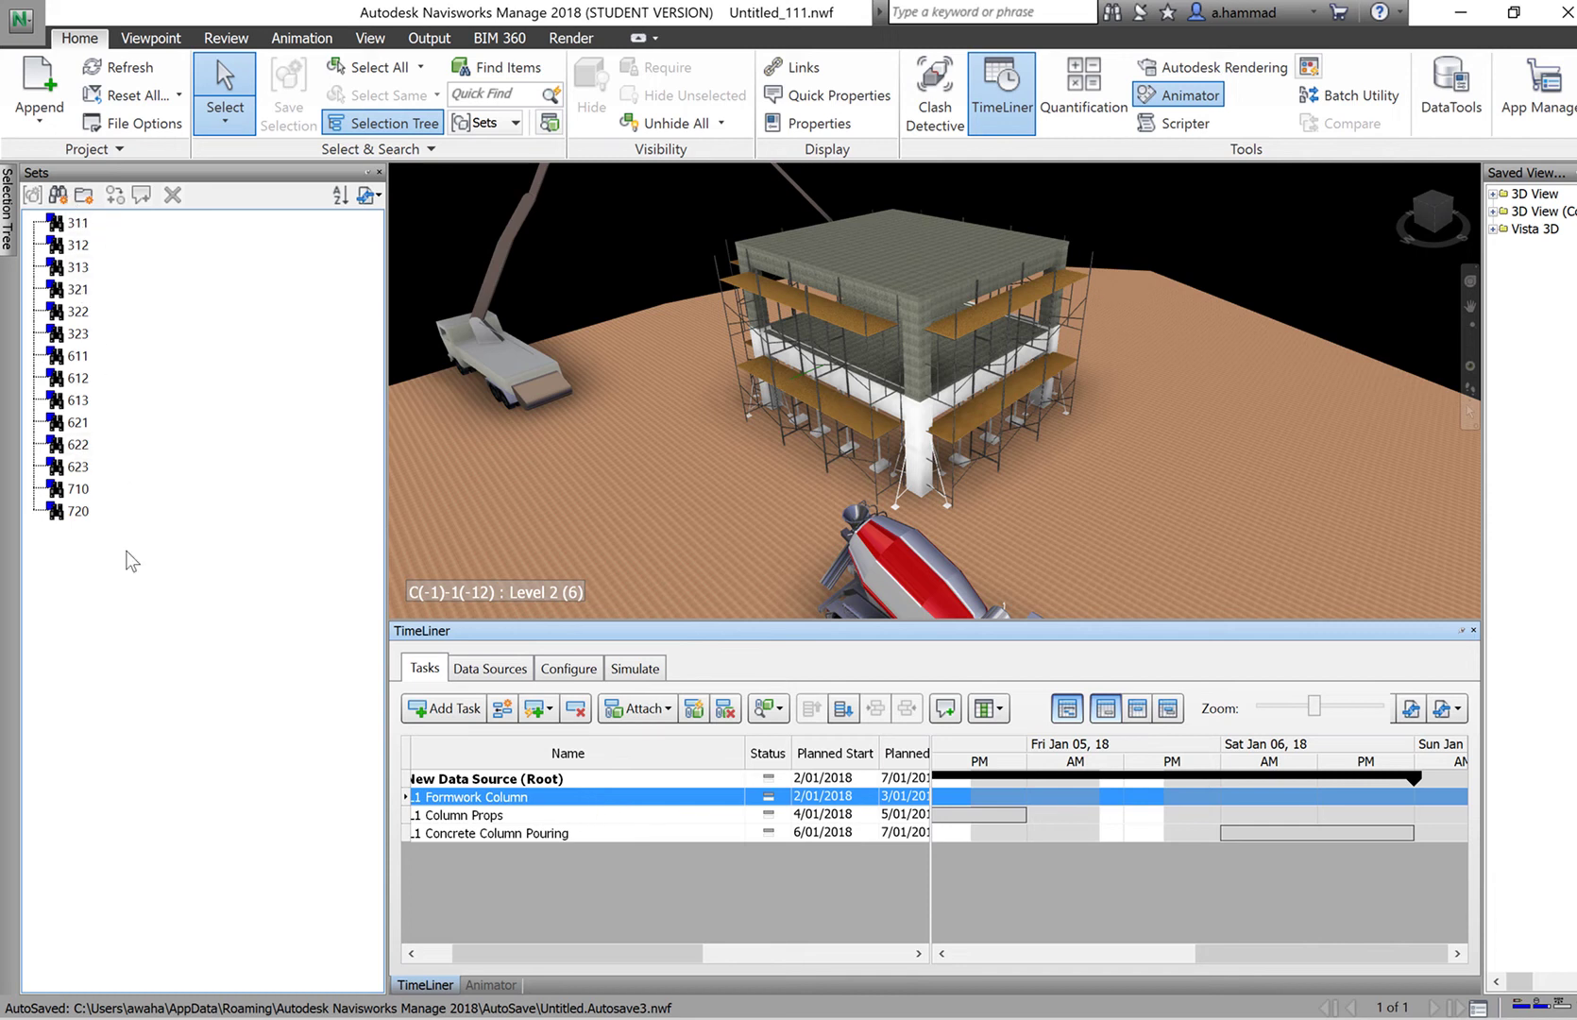
pyautogui.click(78, 226)
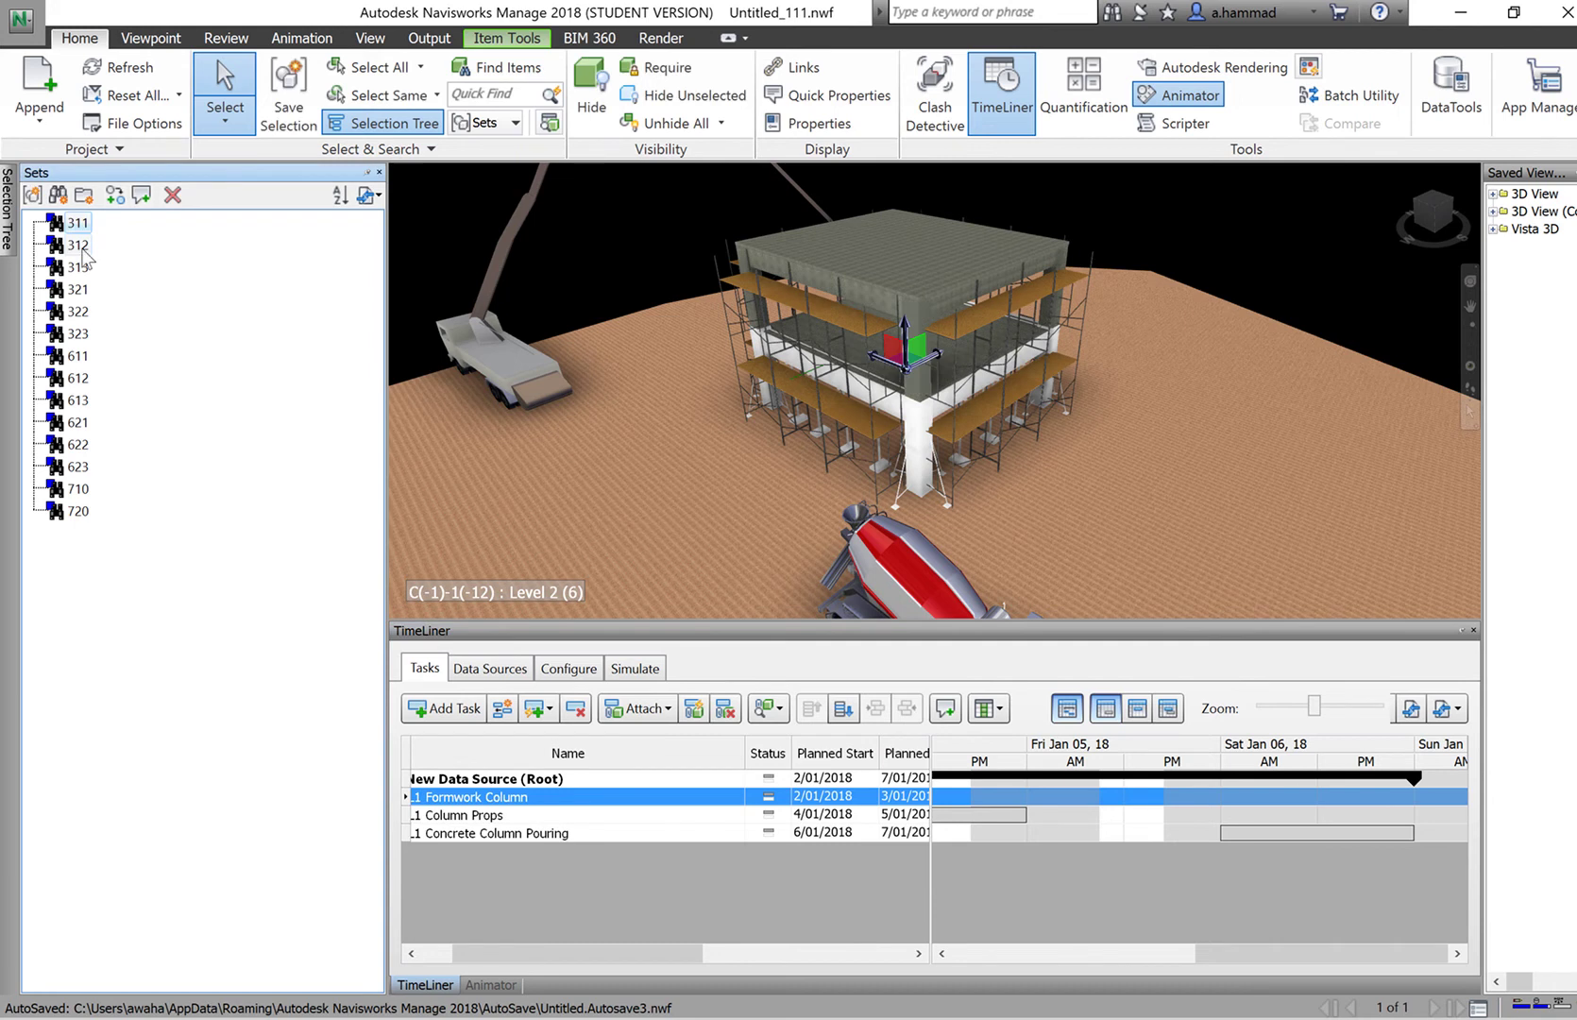
pyautogui.click(78, 267)
pyautogui.click(78, 289)
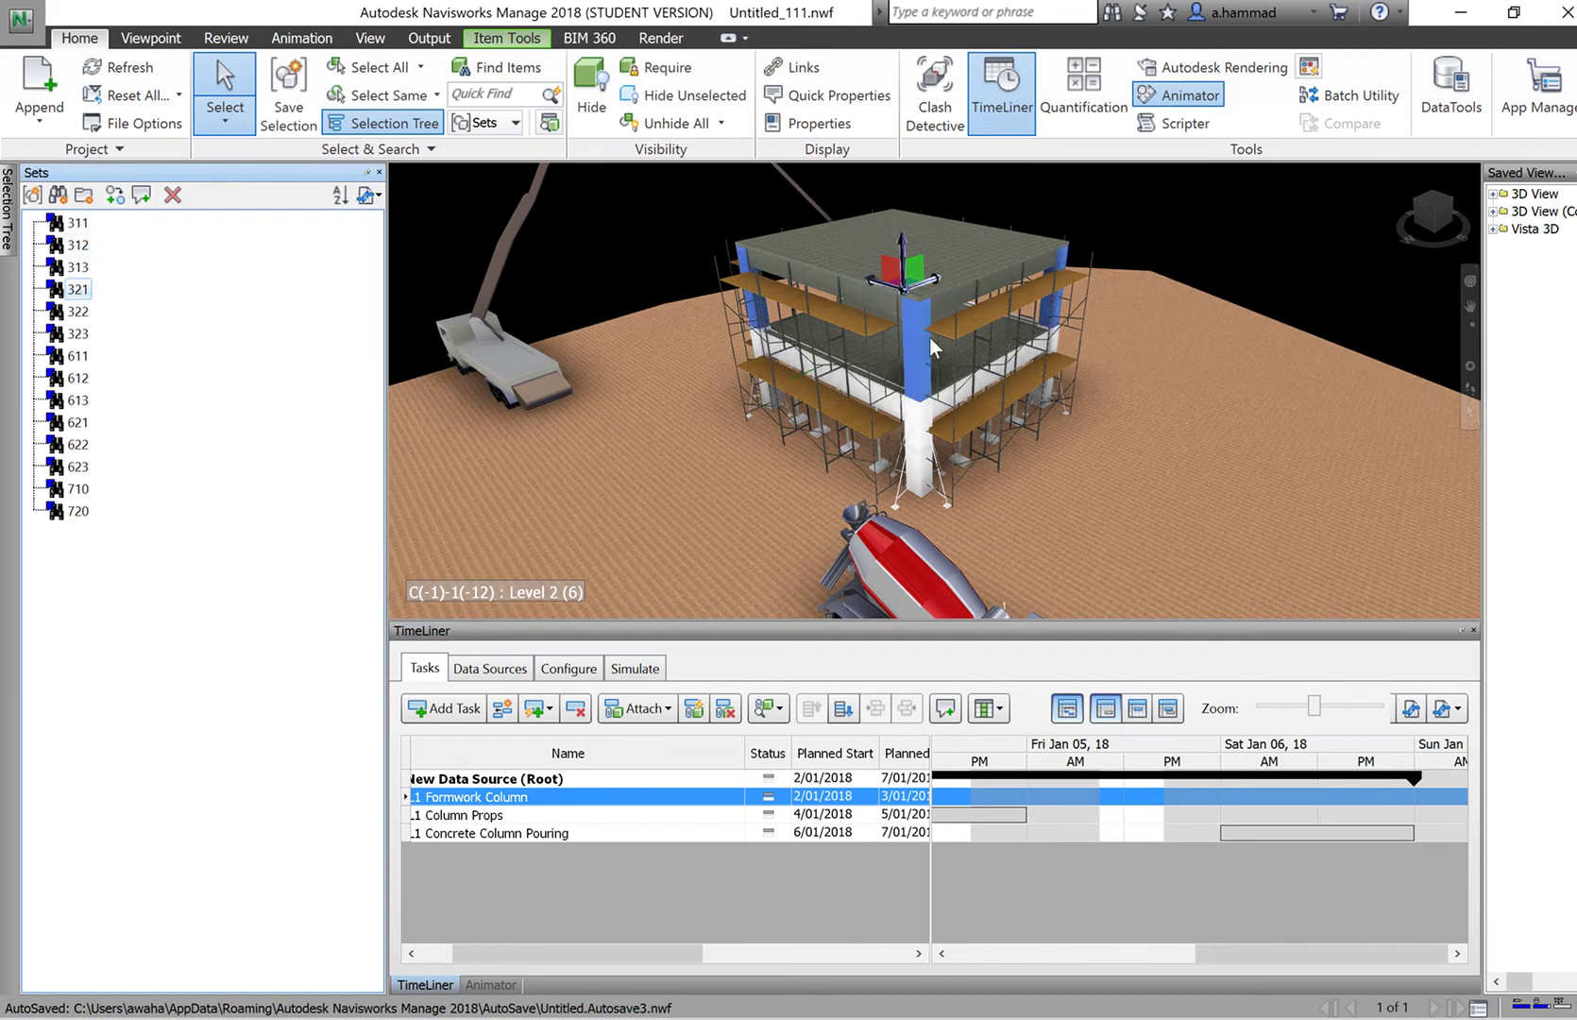
# Preview set 322's perimeter beams, set 323's roof slab and set 611's lower-level columns.
pyautogui.click(77, 313)
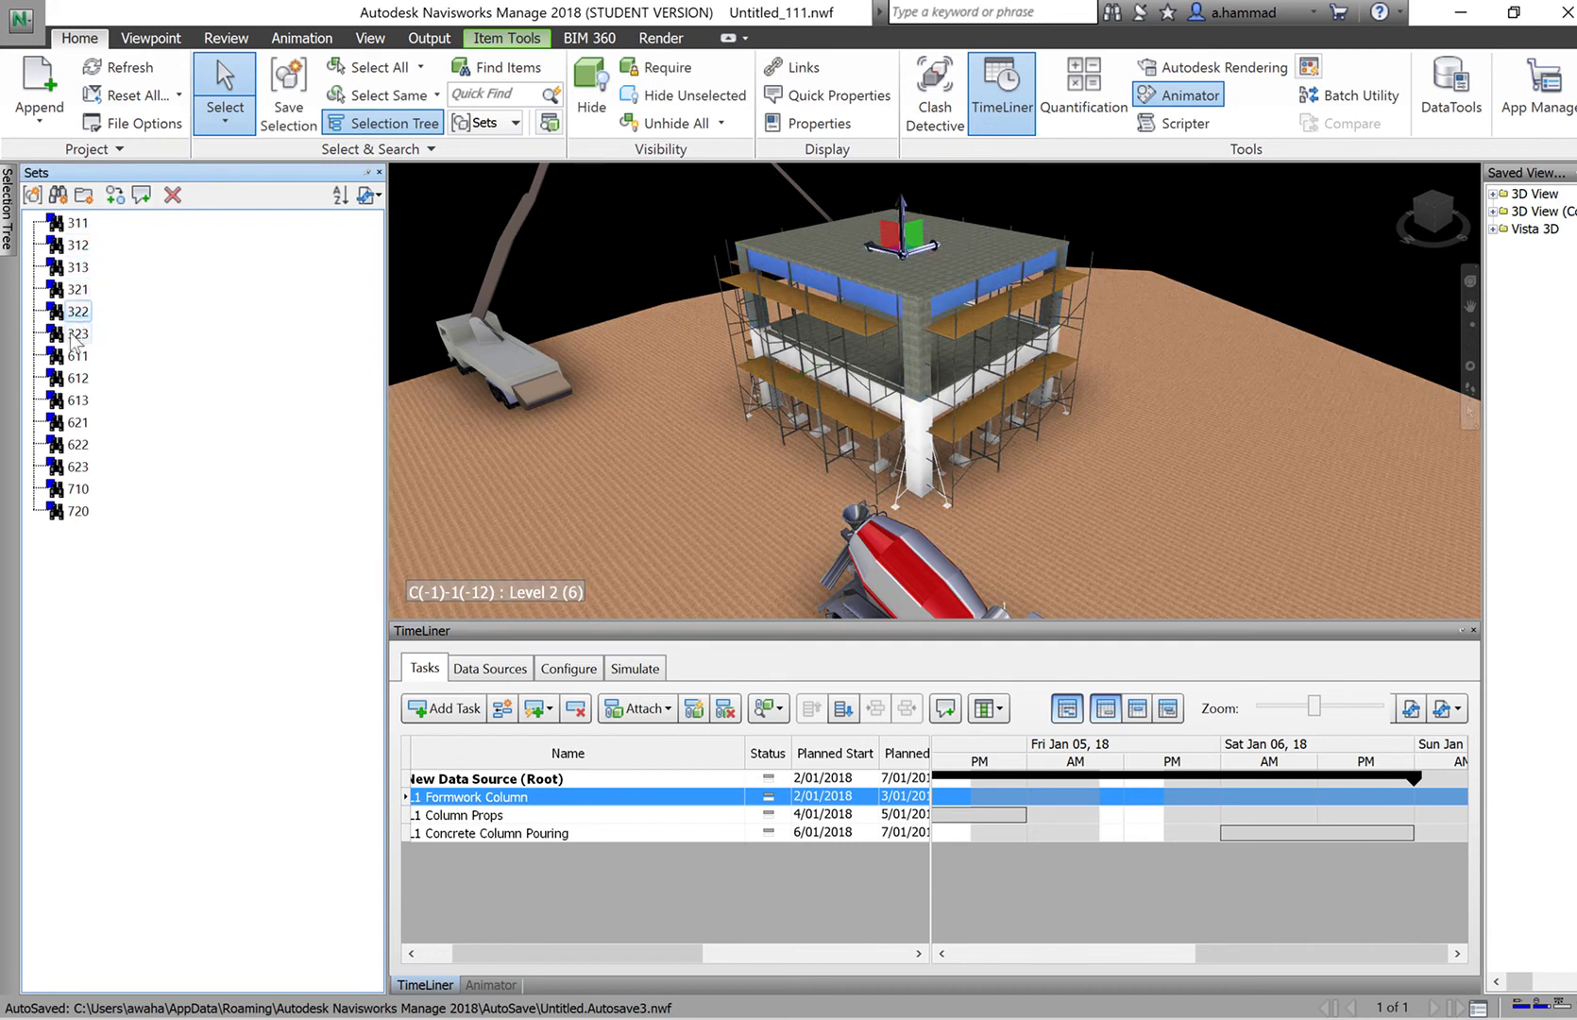
pyautogui.click(77, 335)
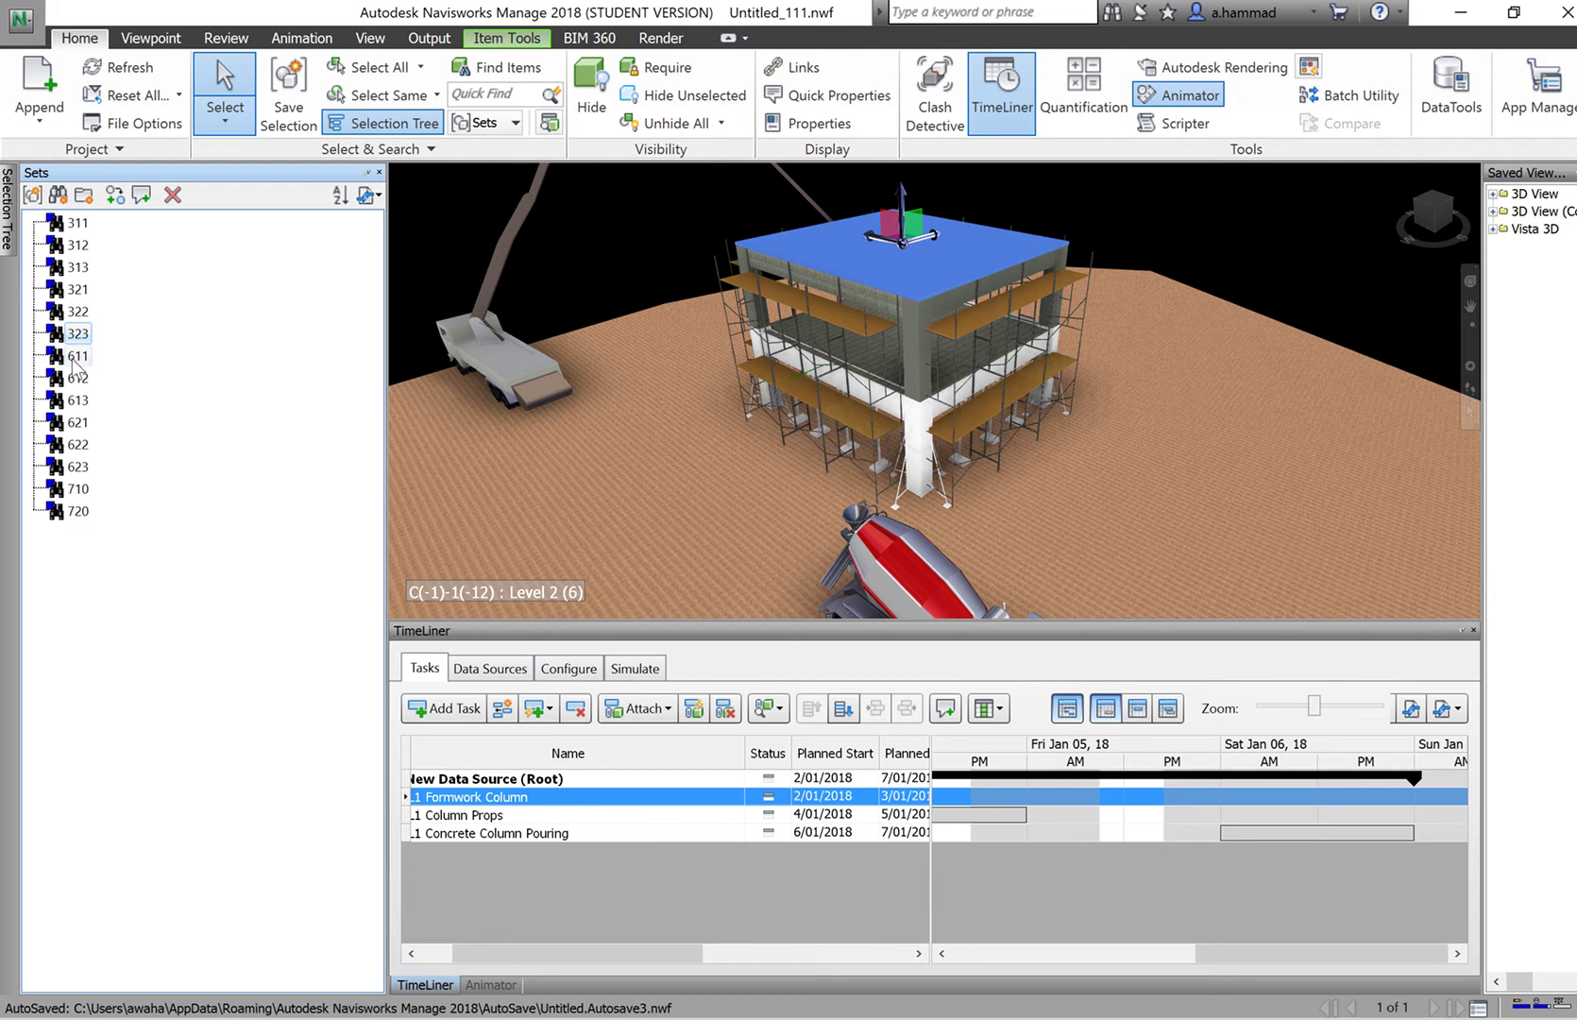
pyautogui.click(77, 359)
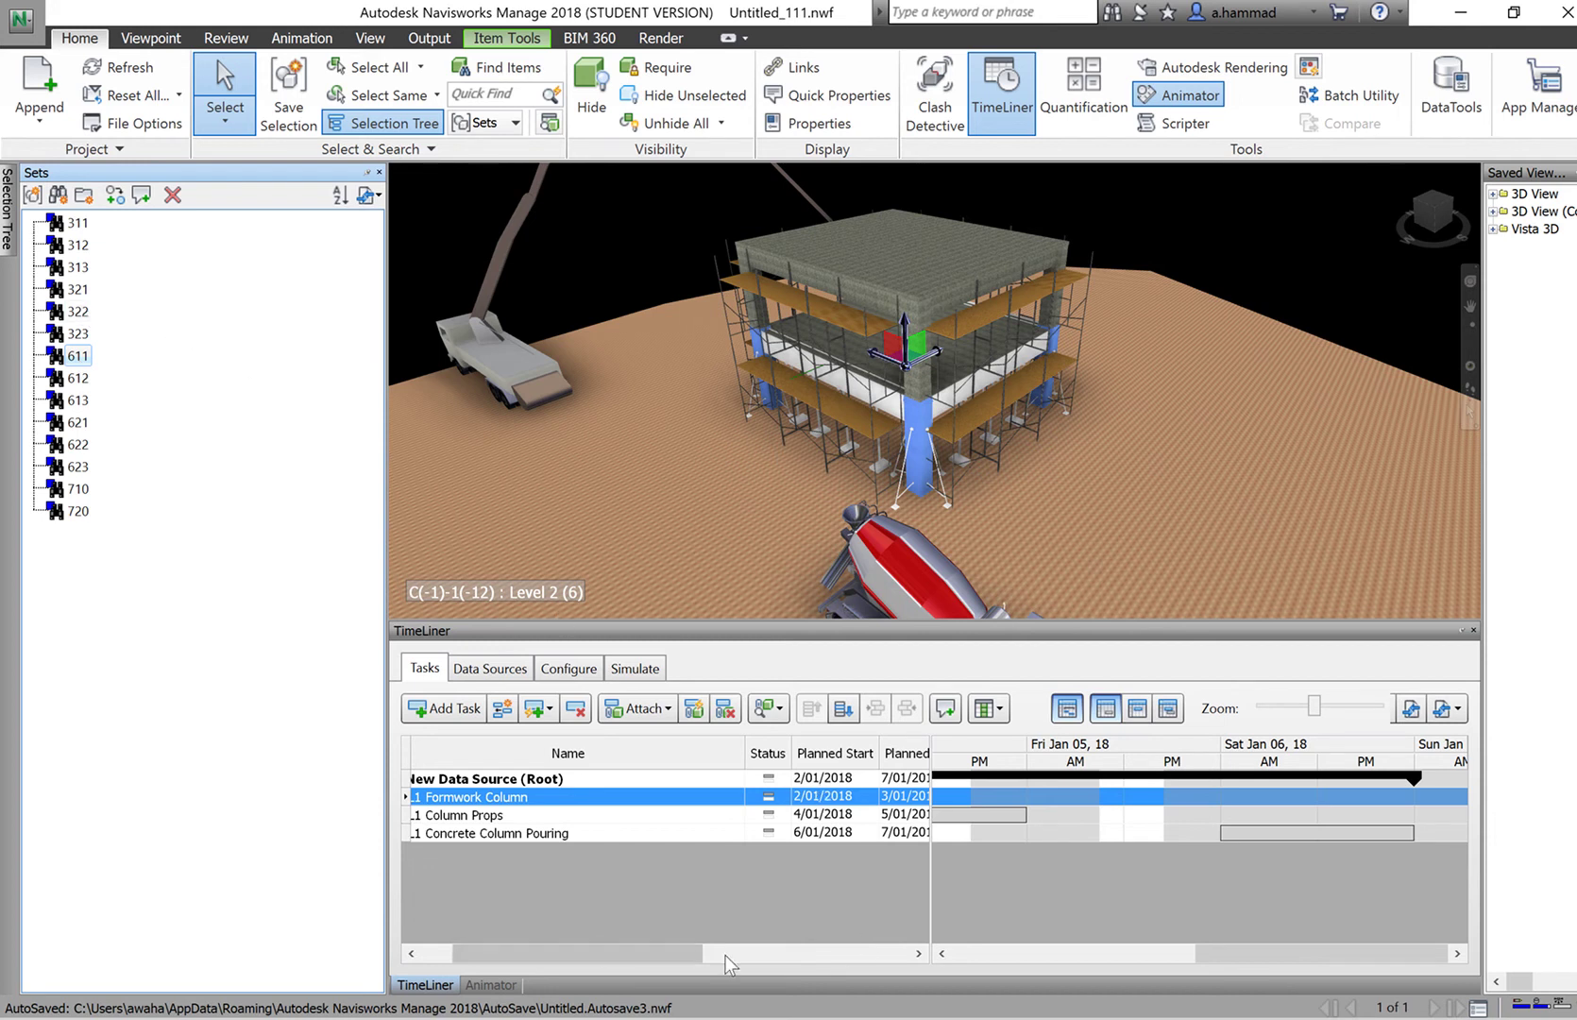
pyautogui.moveTo(649, 949); pyautogui.dragTo(513, 803)
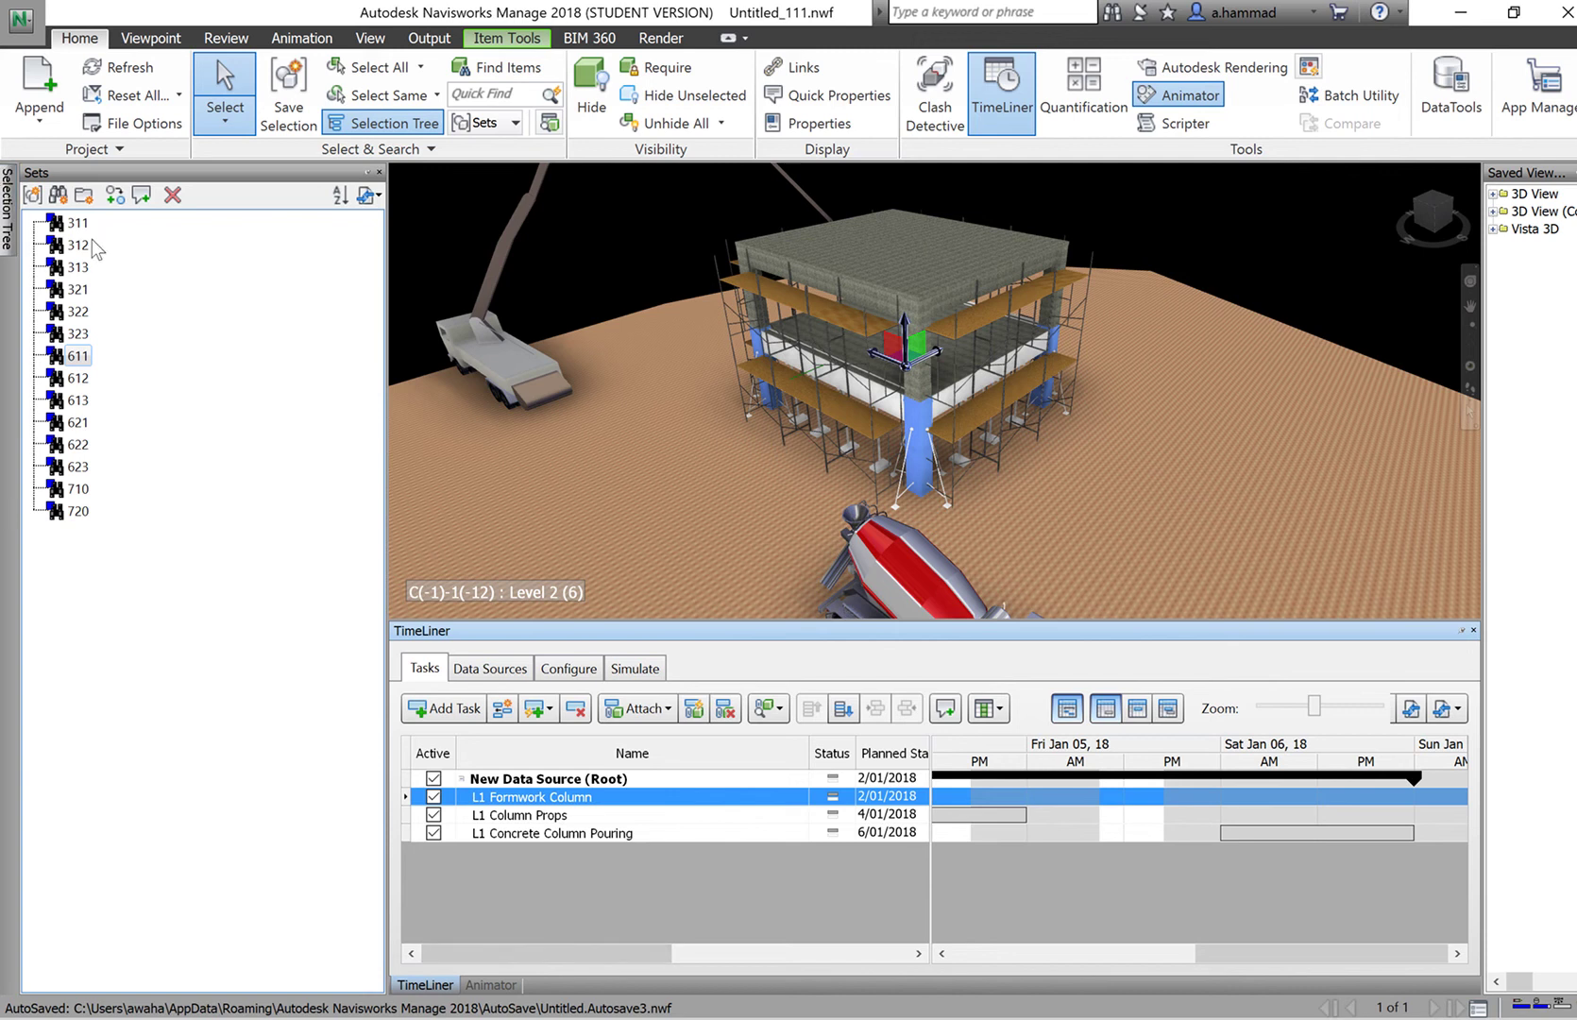
pyautogui.moveTo(637, 958); pyautogui.dragTo(739, 962)
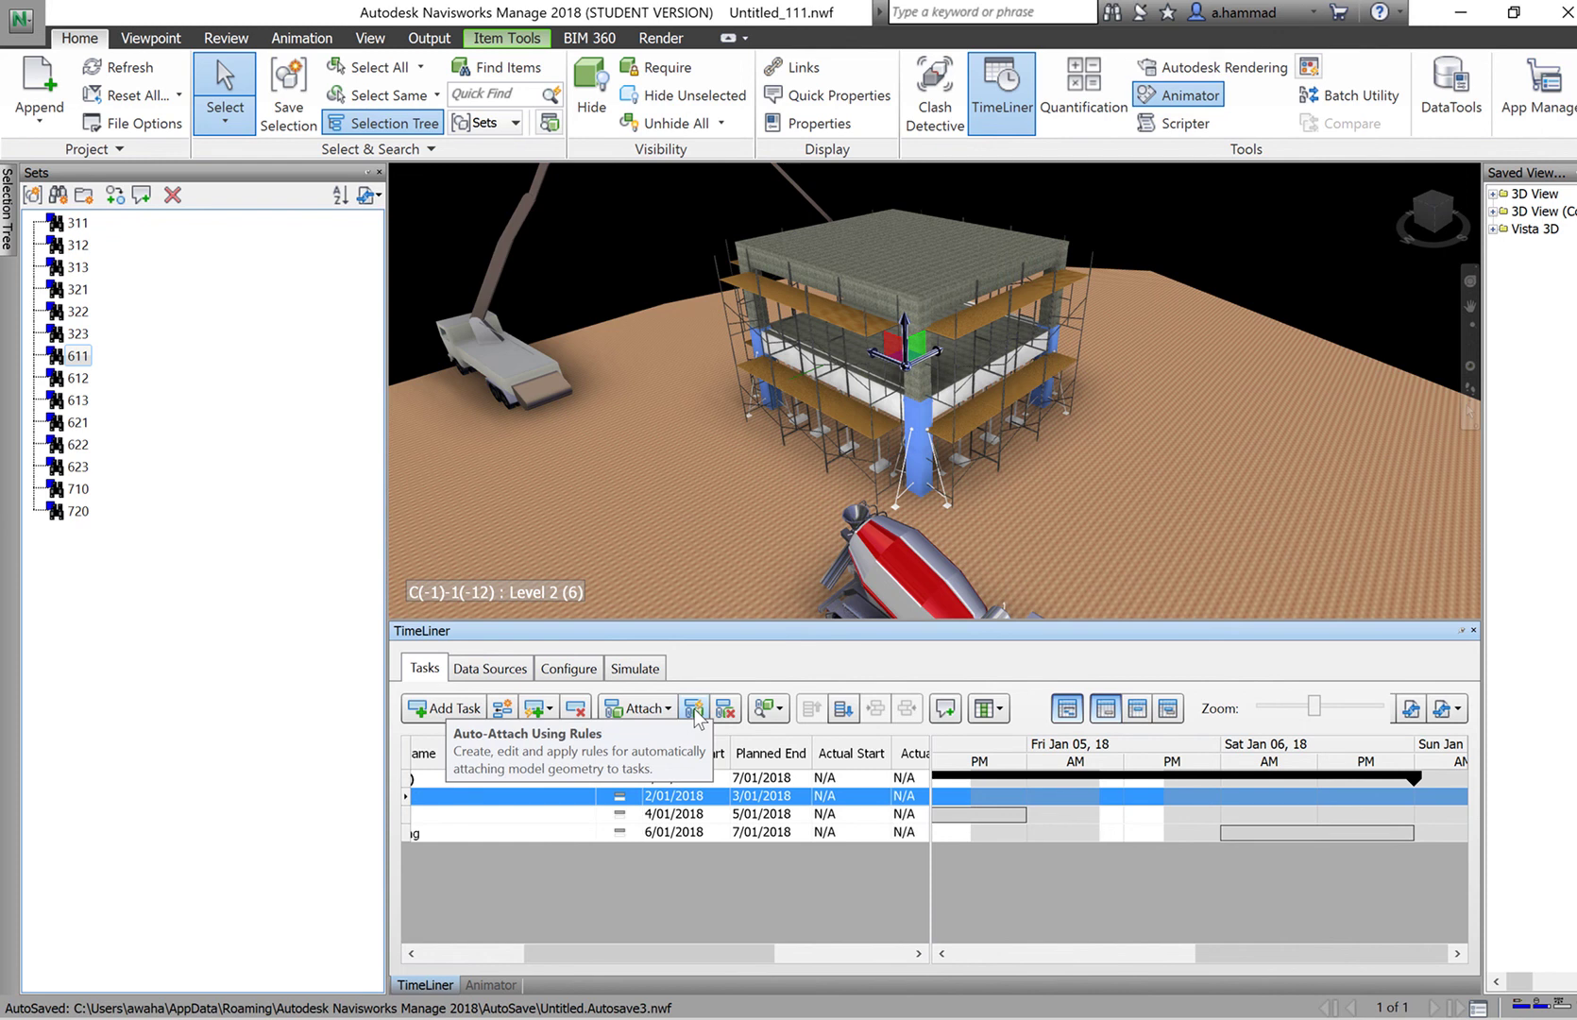
# In Auto-Attach Using Rules, edit the Selection Sets rule so its task column is User 1.
pyautogui.click(694, 709)
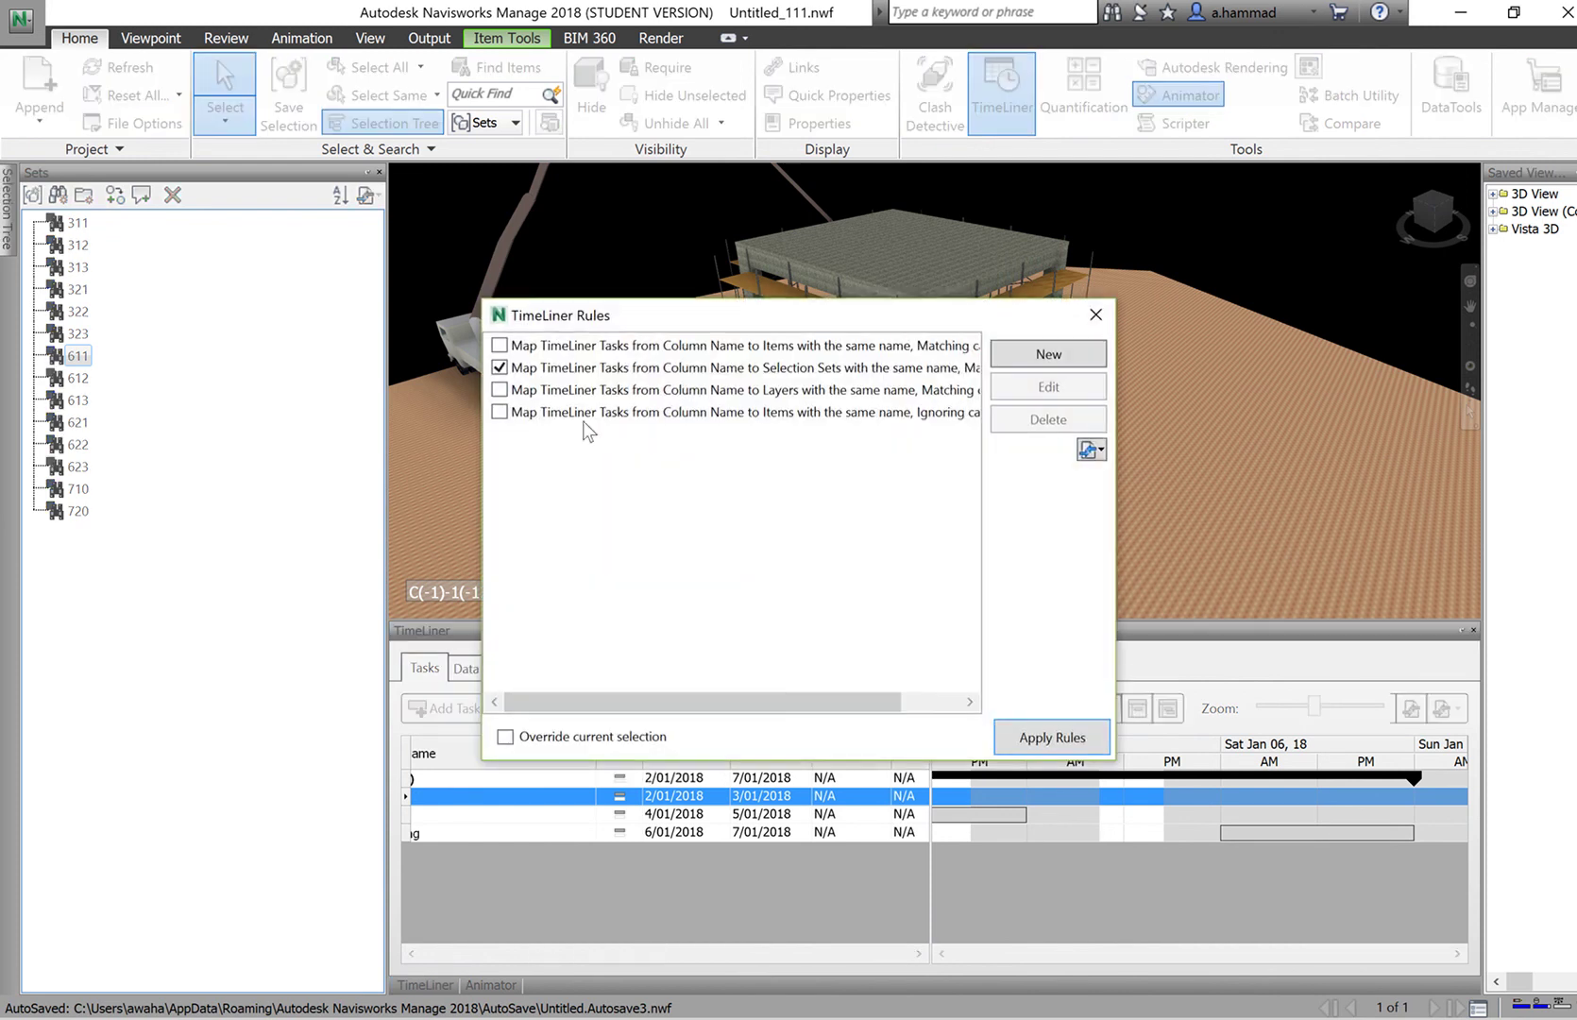
pyautogui.click(557, 373)
pyautogui.click(911, 368)
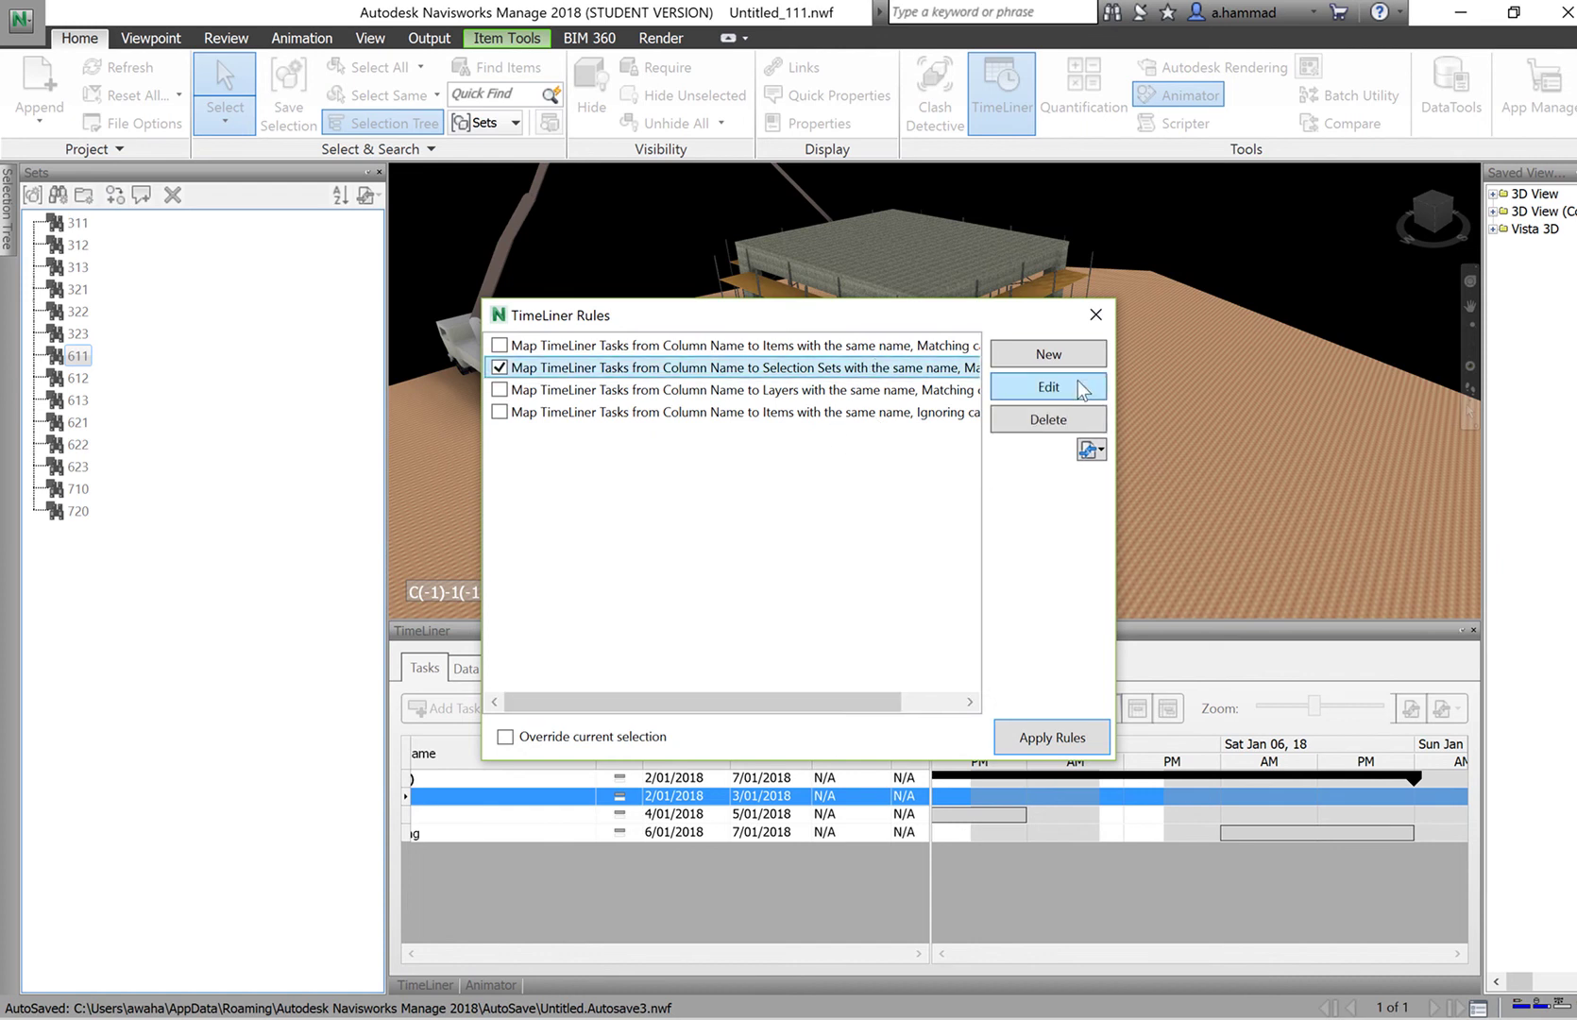
pyautogui.click(991, 393)
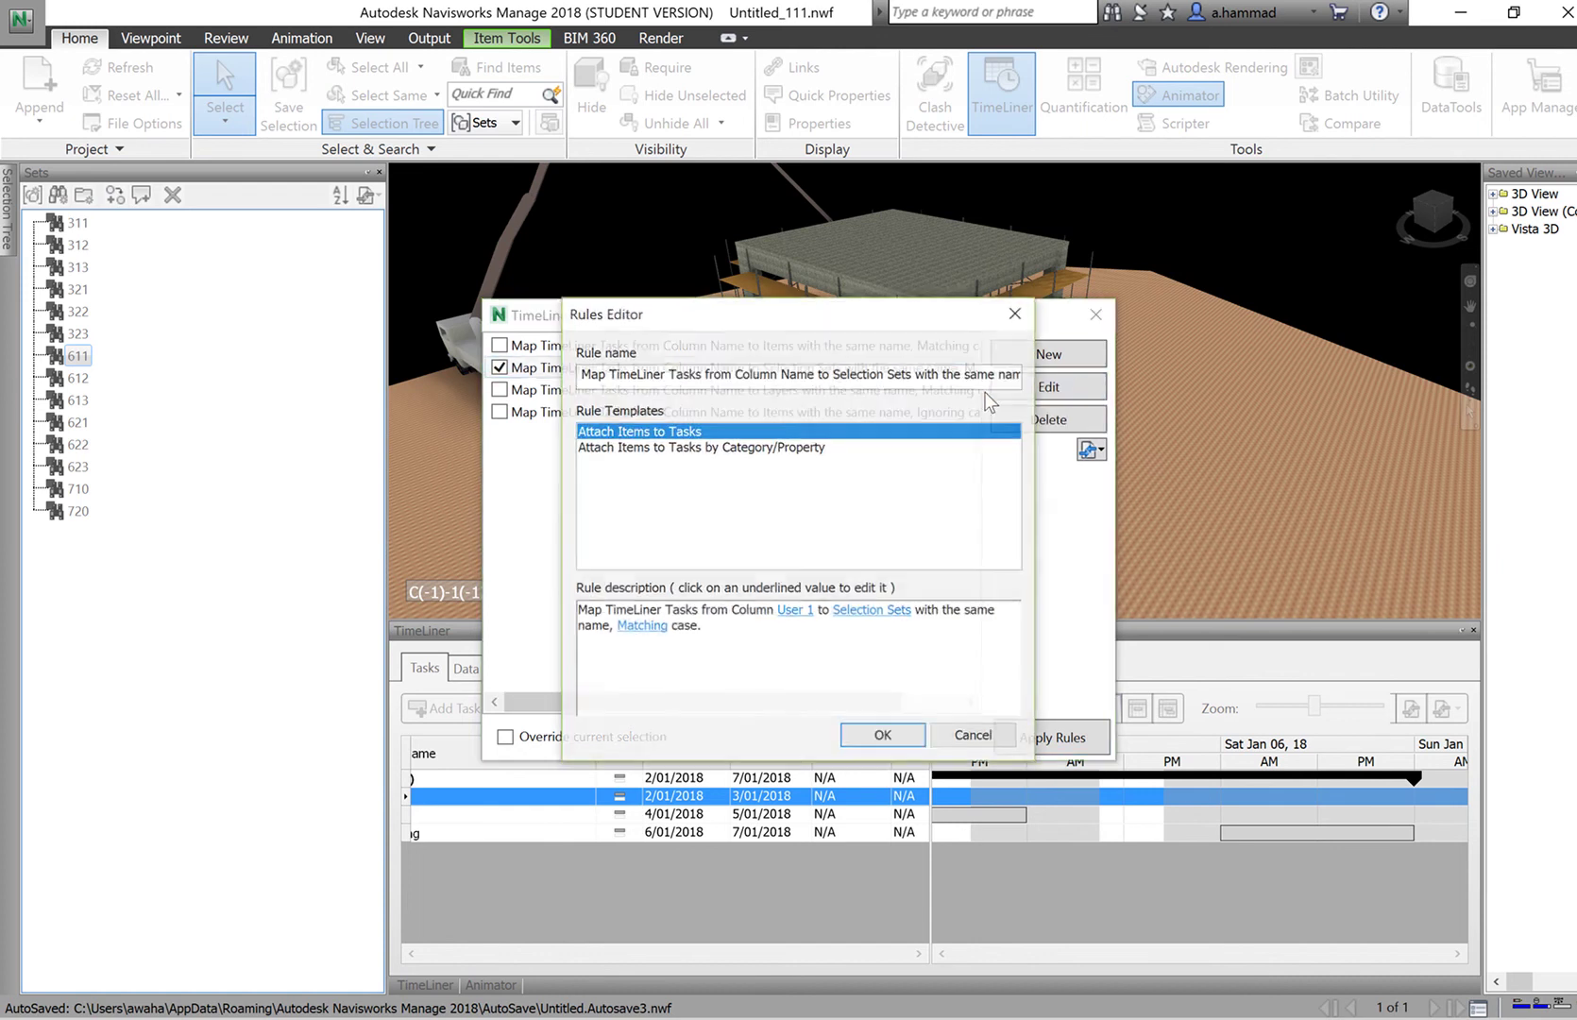
pyautogui.click(798, 611)
pyautogui.click(757, 537)
pyautogui.click(723, 628)
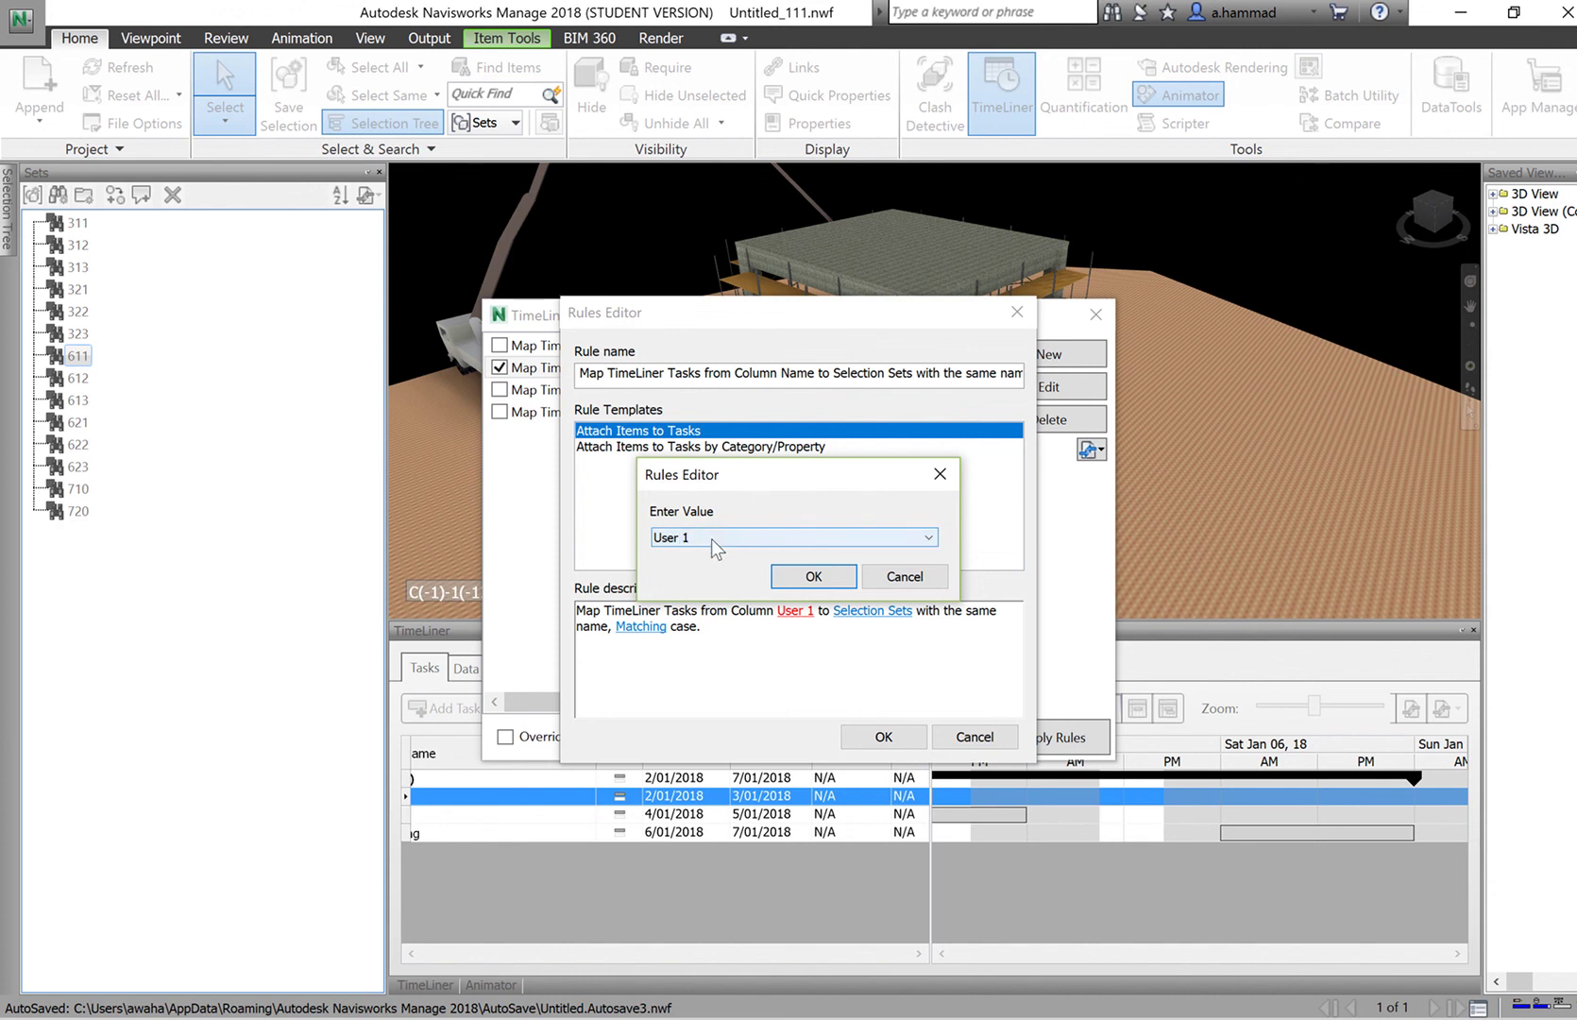
pyautogui.click(779, 536)
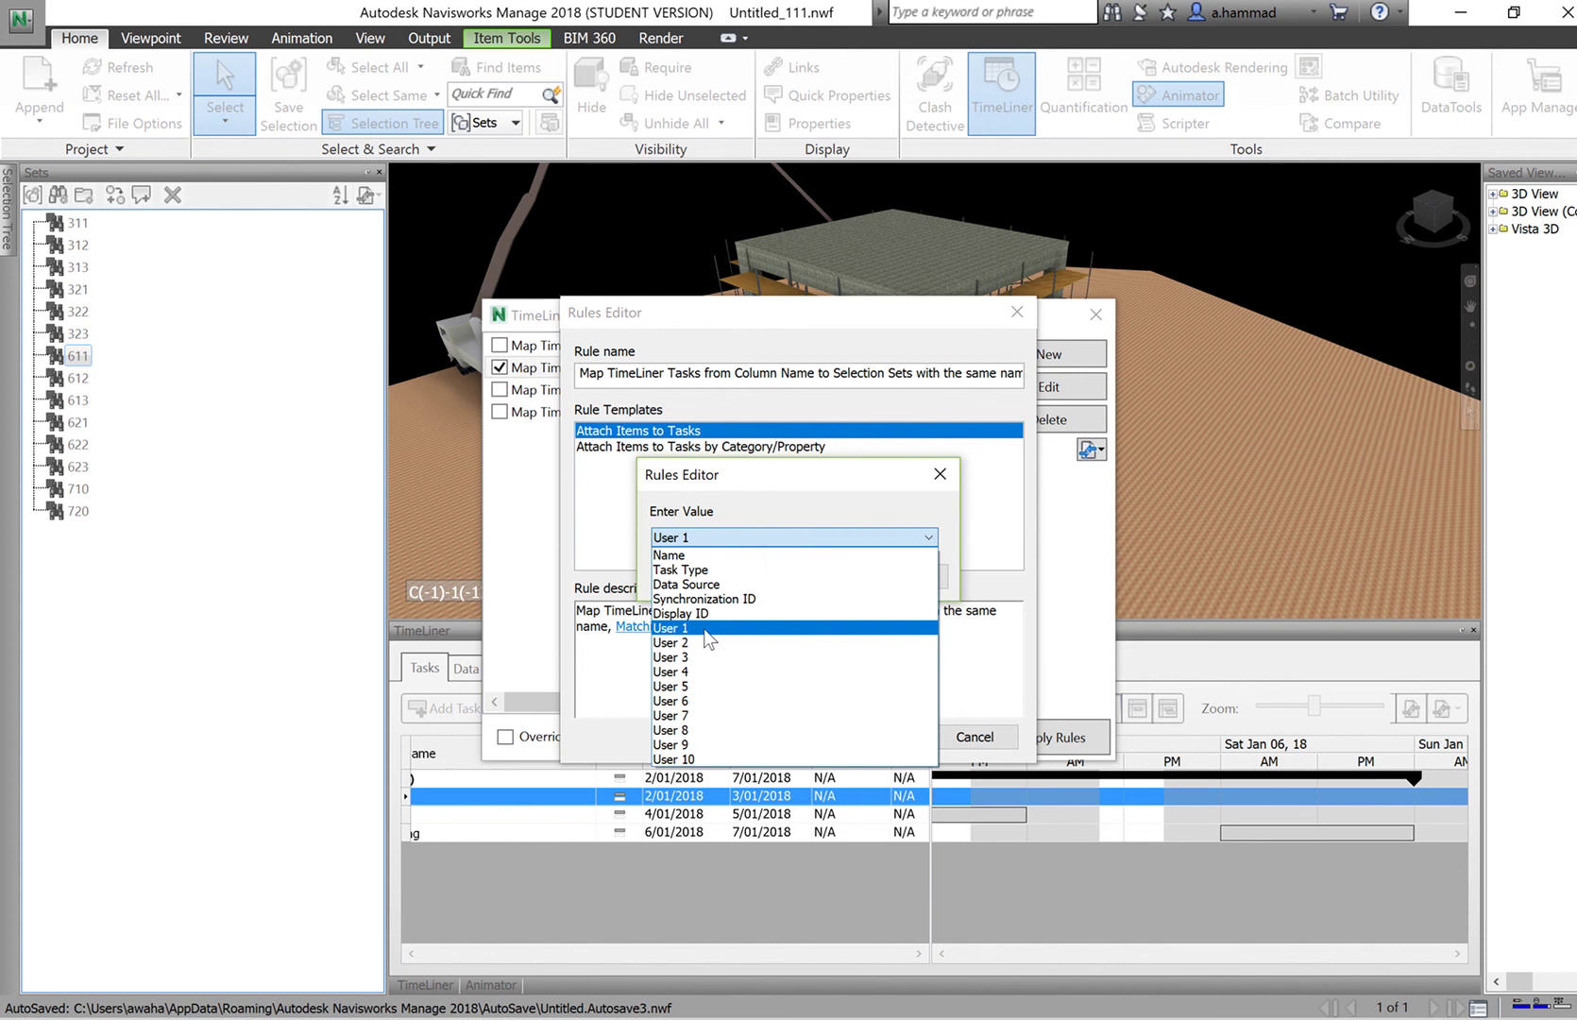
pyautogui.click(705, 630)
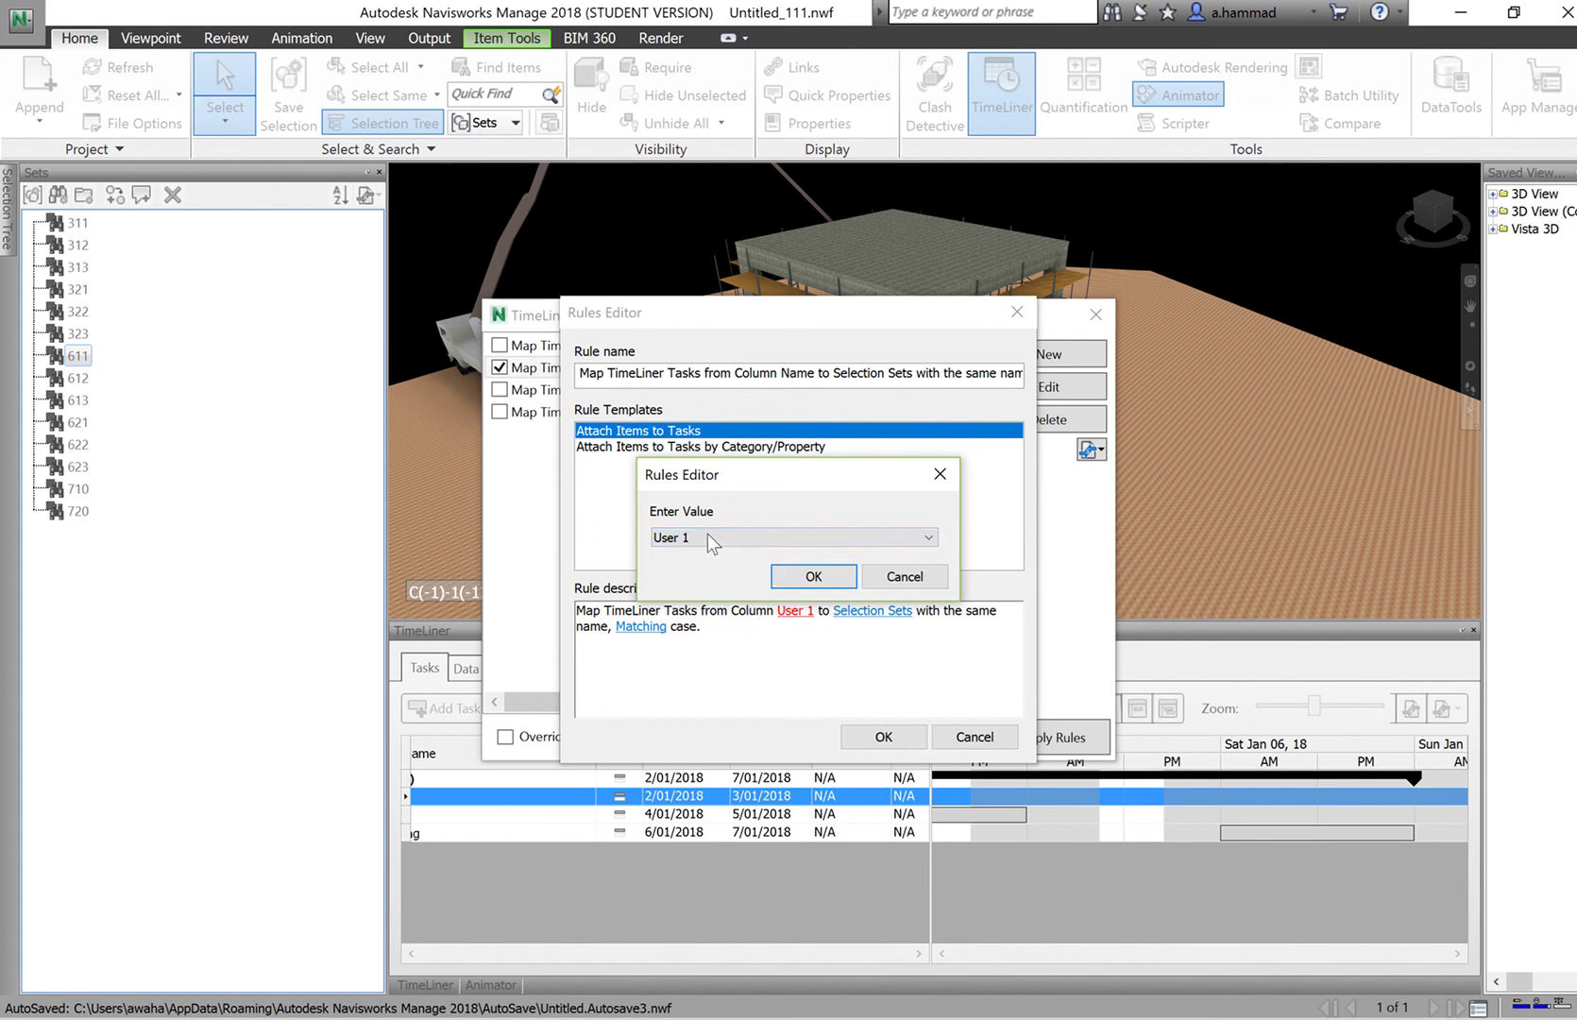
pyautogui.click(813, 576)
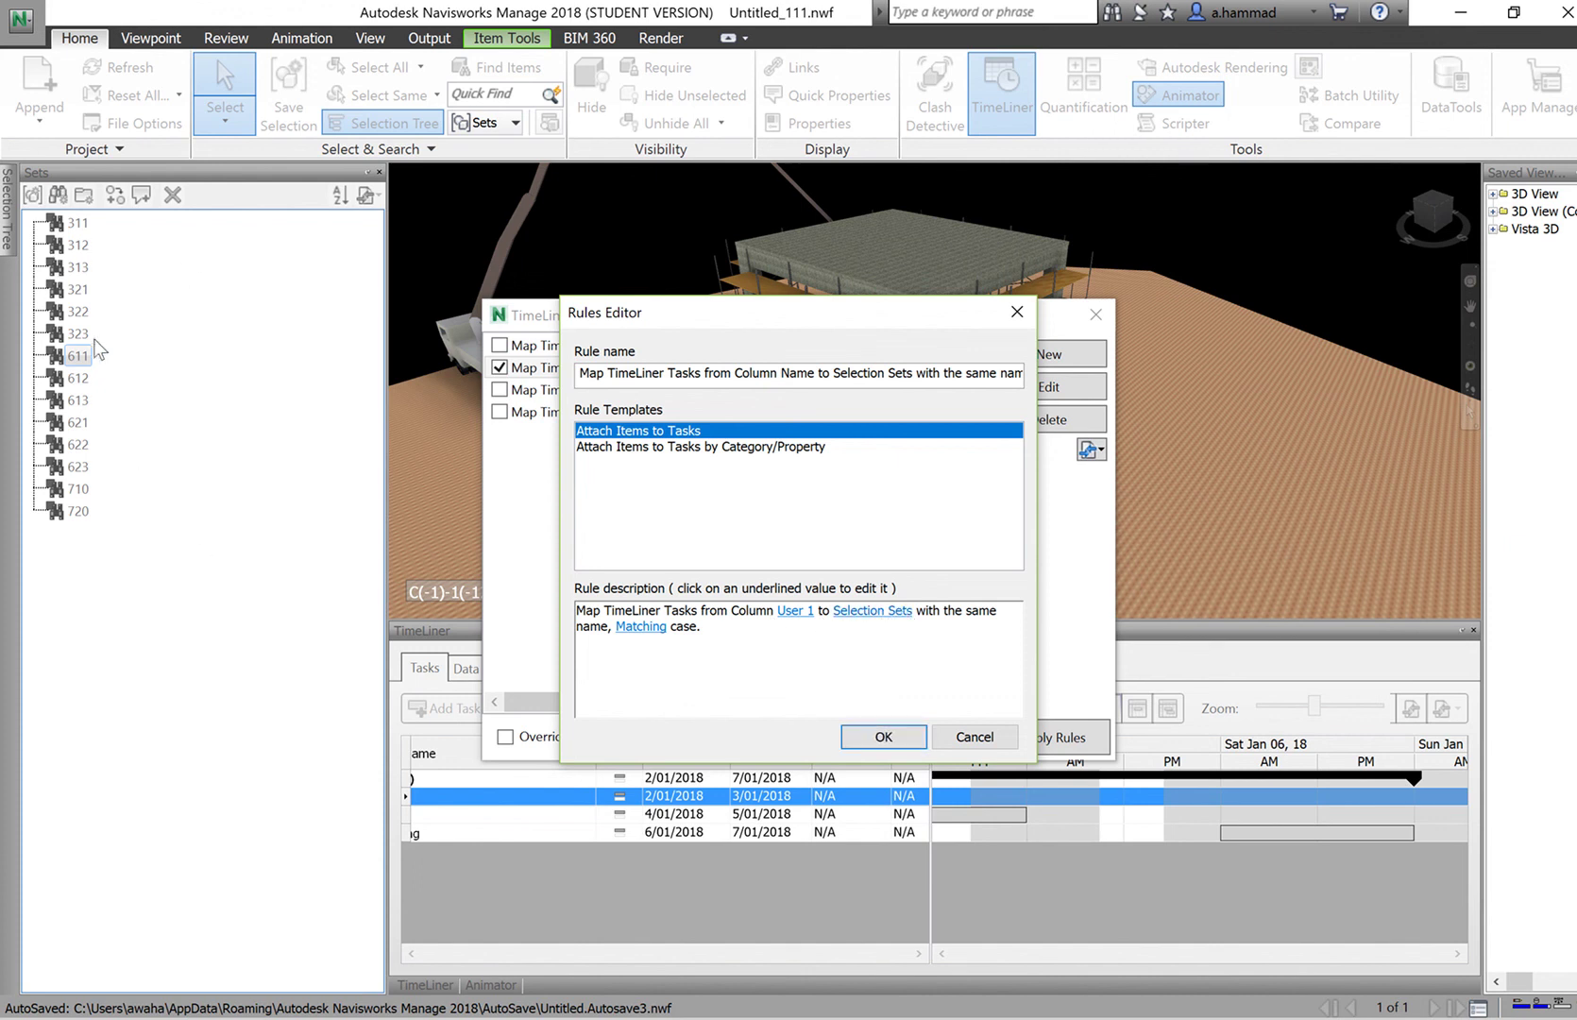
# Keep Selection Sets as the rule's match target and save the edited rule.
pyautogui.click(904, 612)
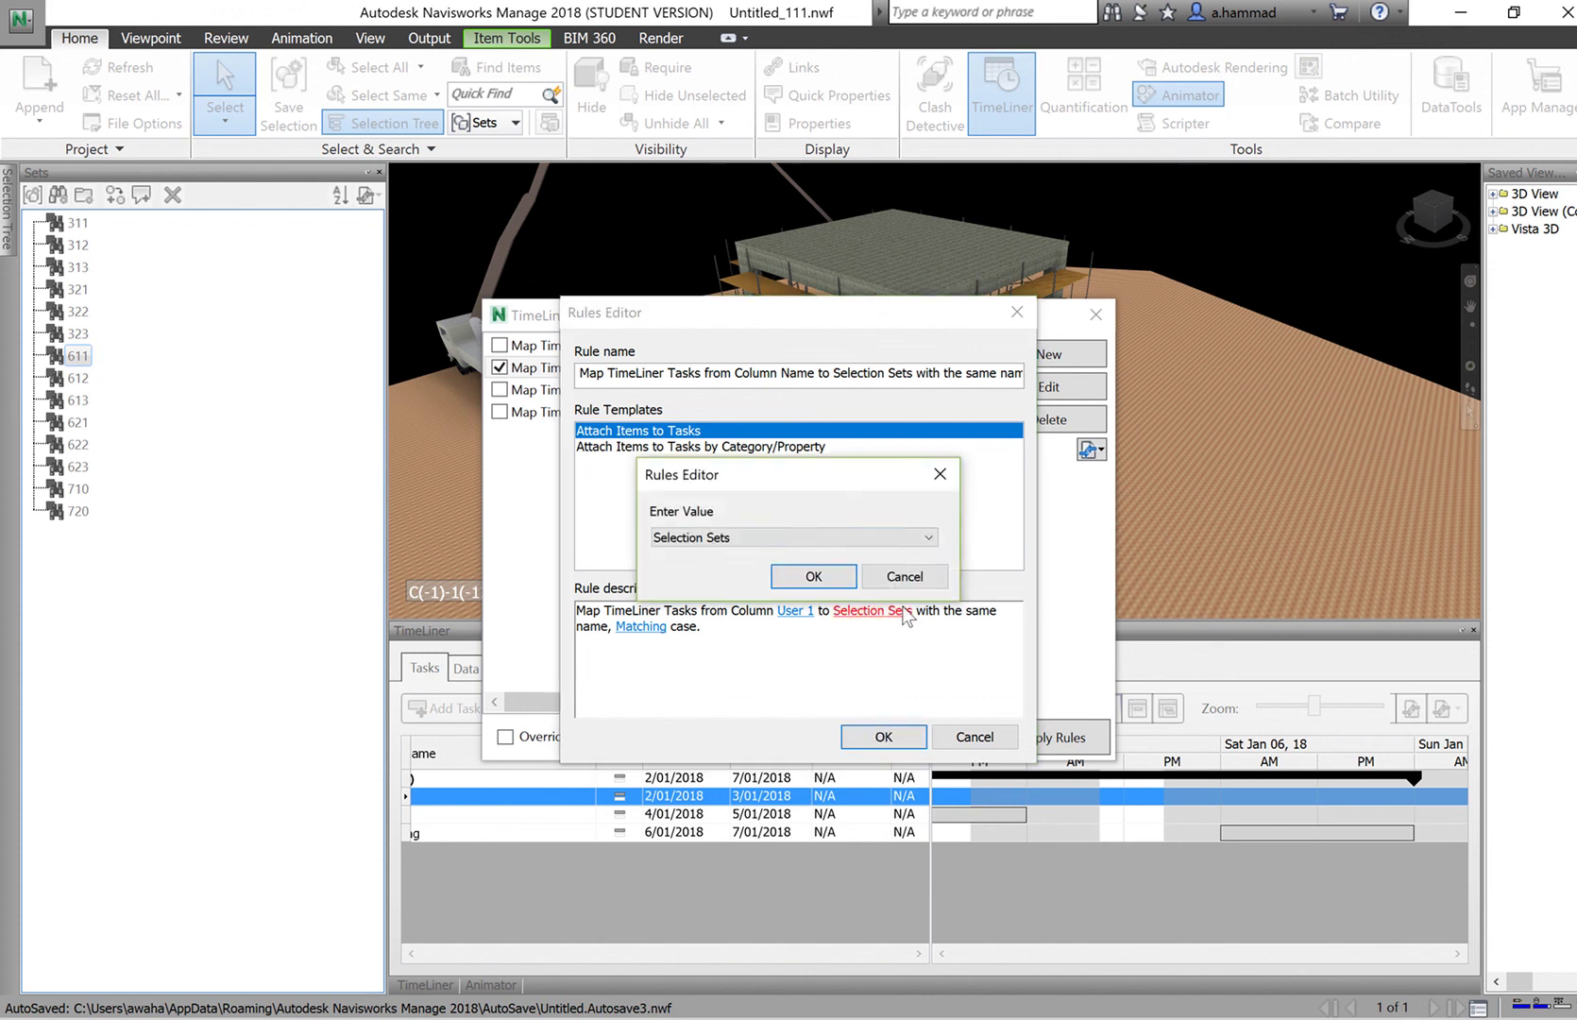
pyautogui.click(812, 536)
pyautogui.click(842, 580)
pyautogui.click(840, 578)
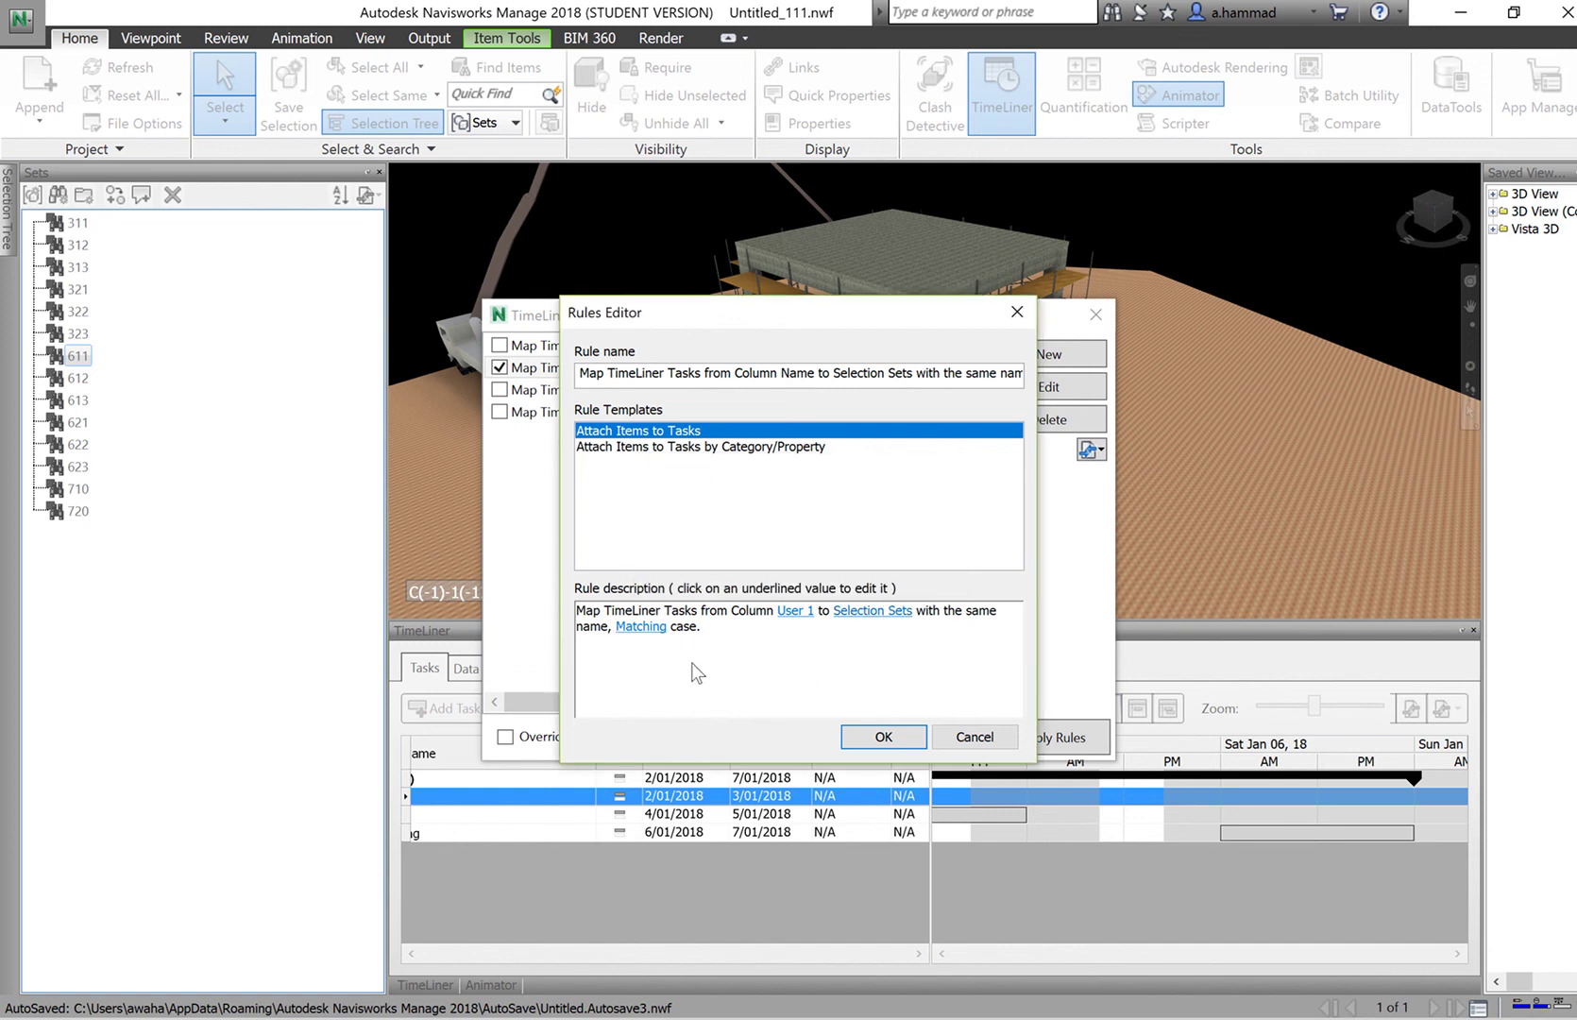
pyautogui.click(785, 613)
pyautogui.click(887, 736)
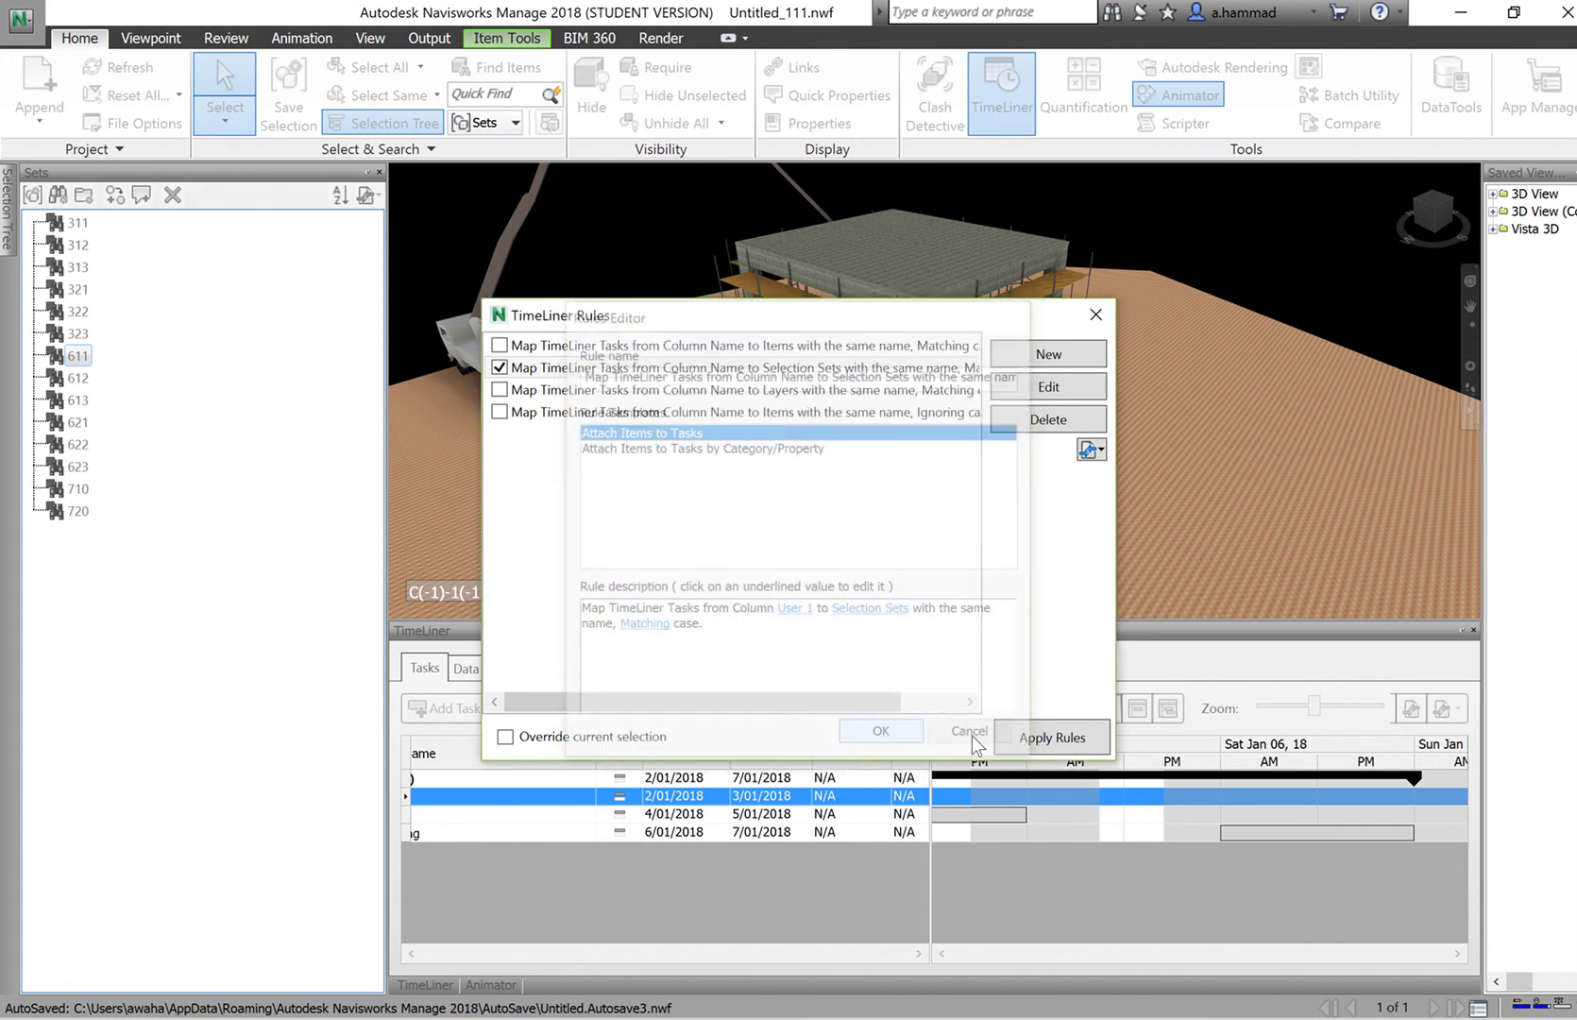
# Apply the rules to attach matching selection sets to the tasks, then close TimeLiner Rules.
pyautogui.click(1051, 737)
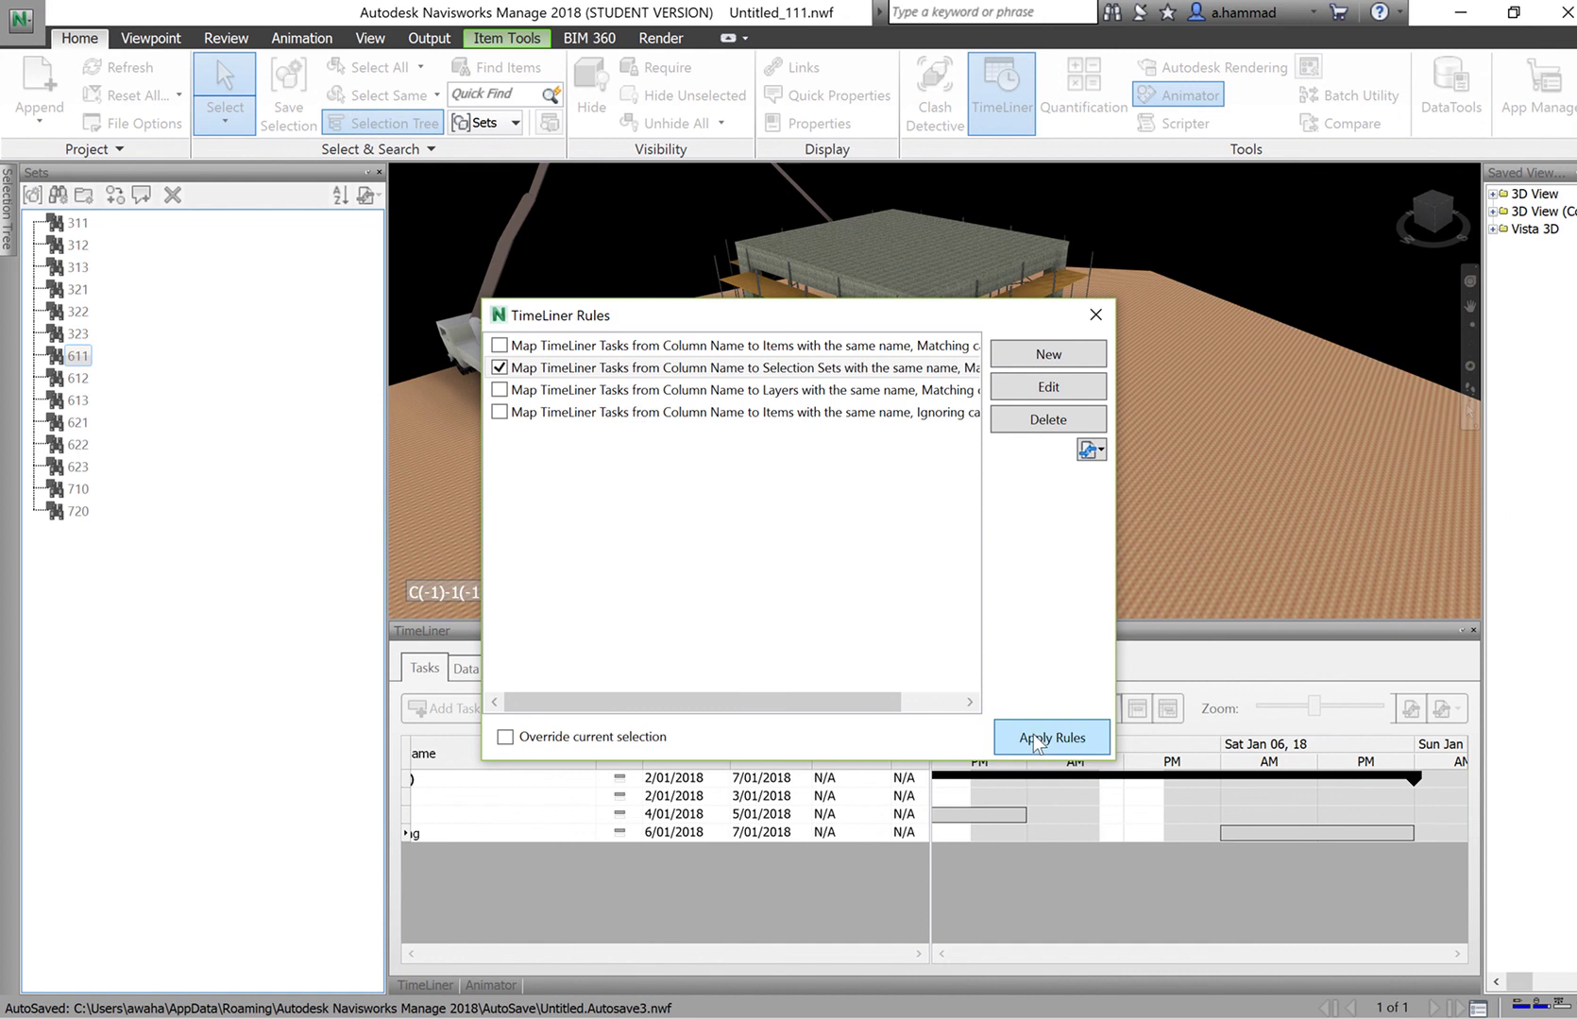
pyautogui.click(1044, 746)
pyautogui.click(1093, 313)
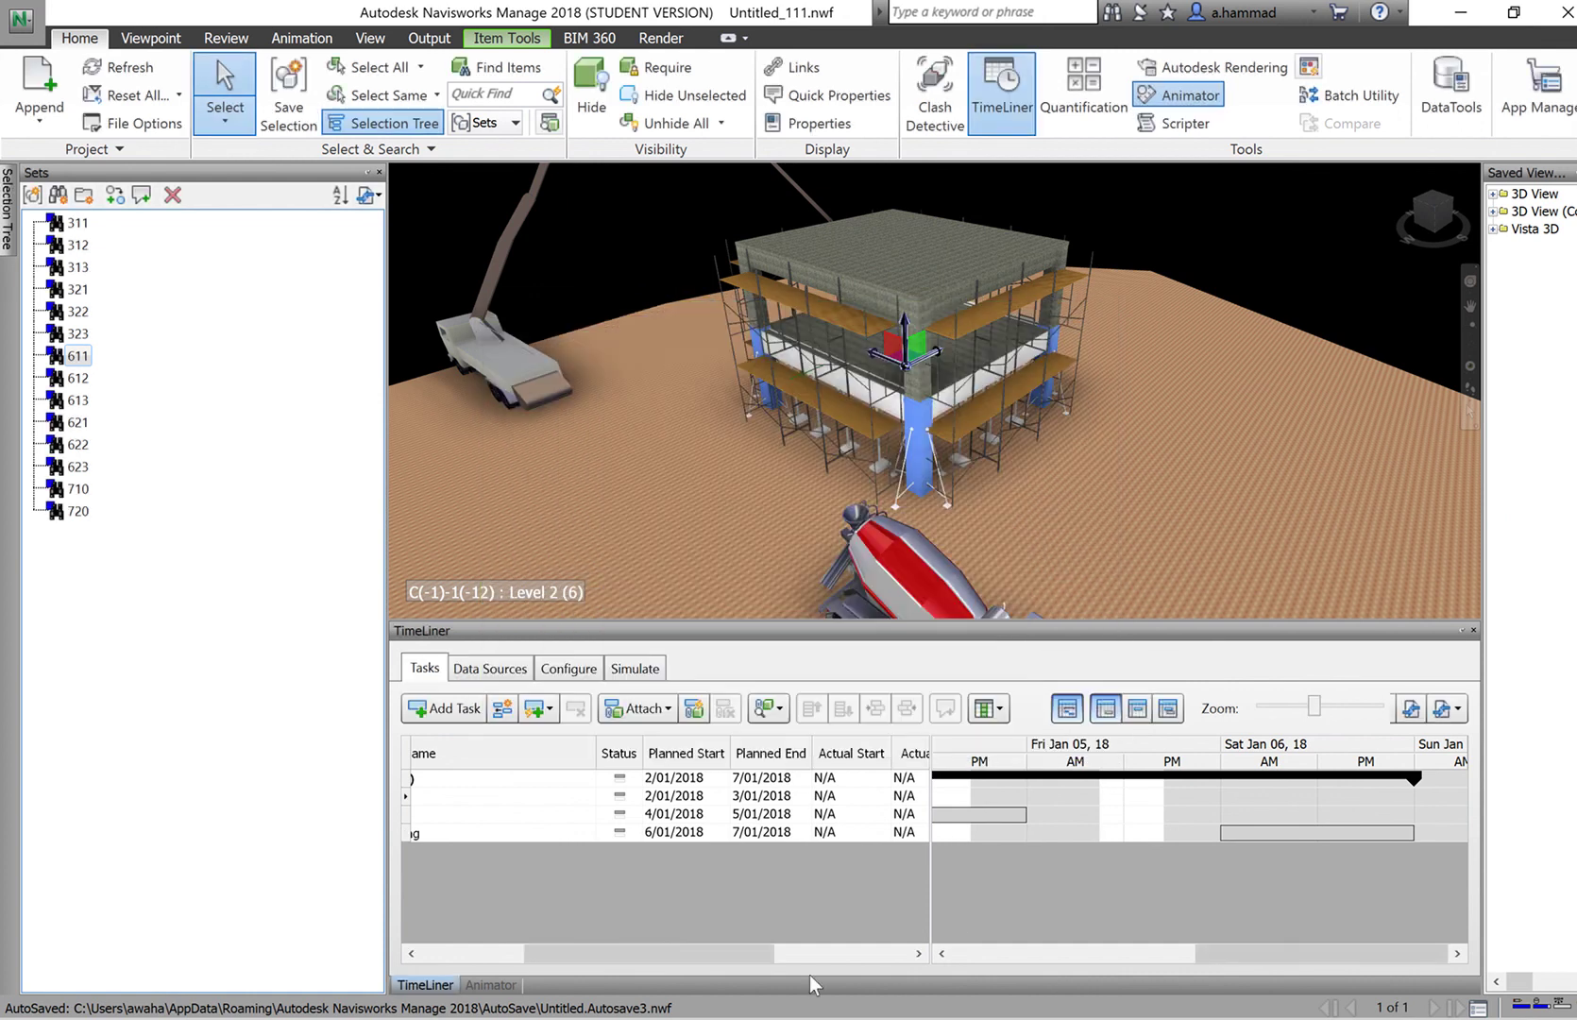
# Check the Attached column: Formwork Column shows Sets->611, Column Props Sets->621, another task Sets->311.
pyautogui.moveTo(764, 955); pyautogui.dragTo(878, 954)
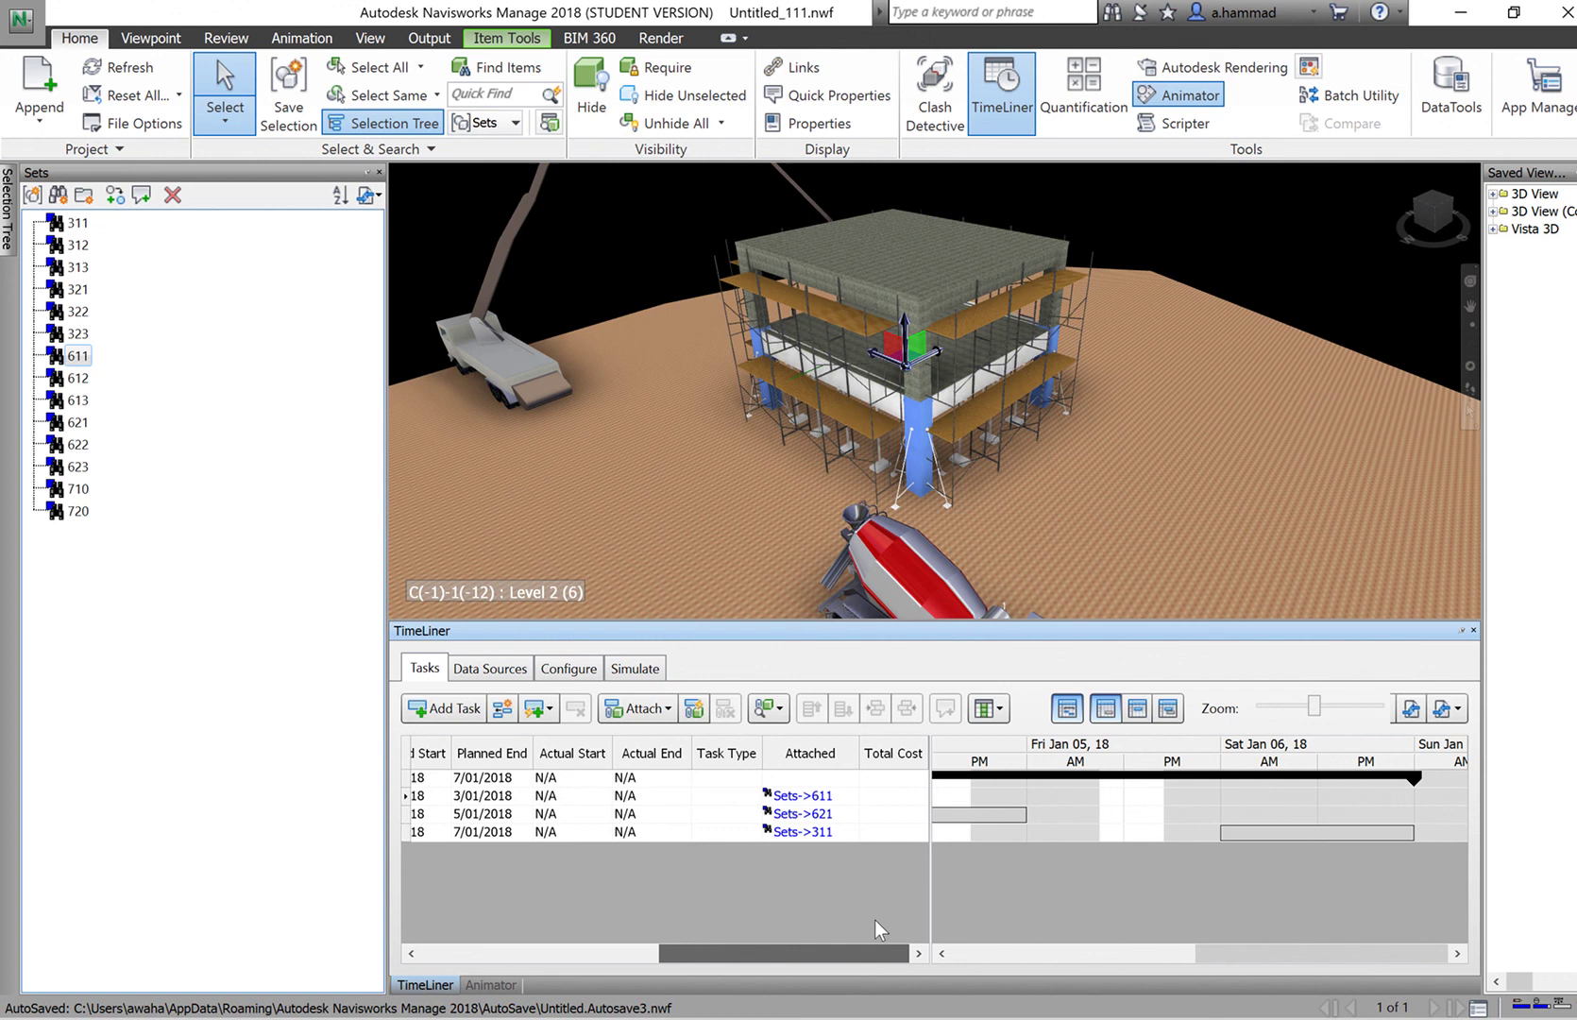
pyautogui.click(818, 796)
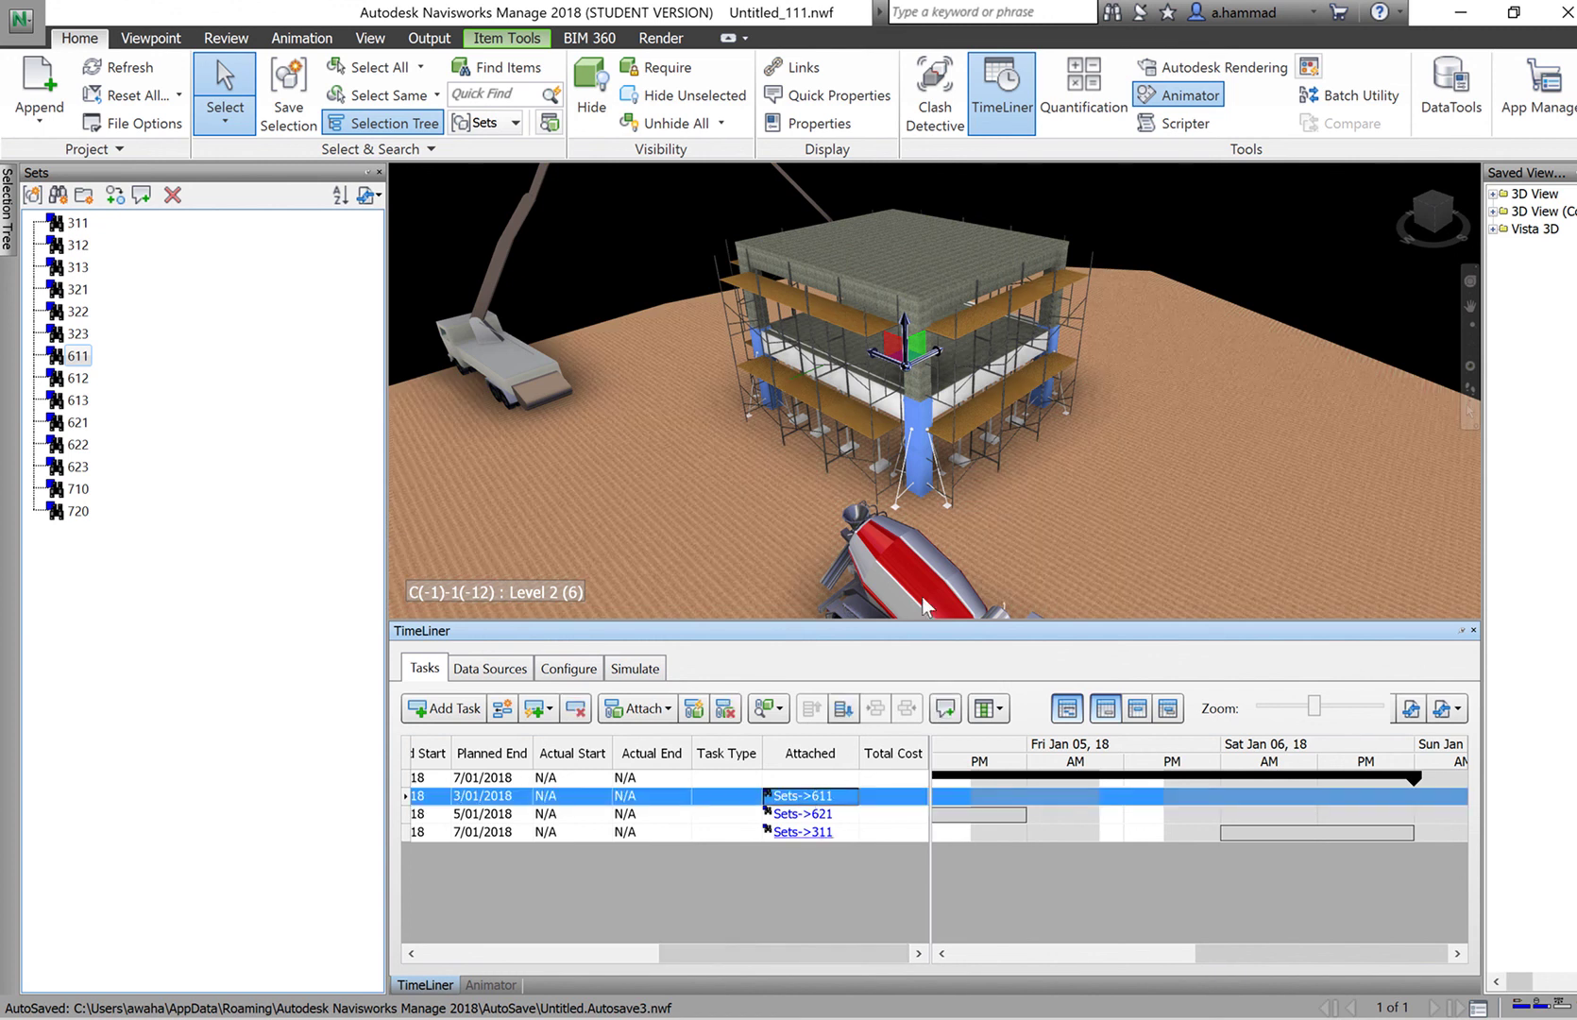
pyautogui.moveTo(807, 960); pyautogui.dragTo(584, 987)
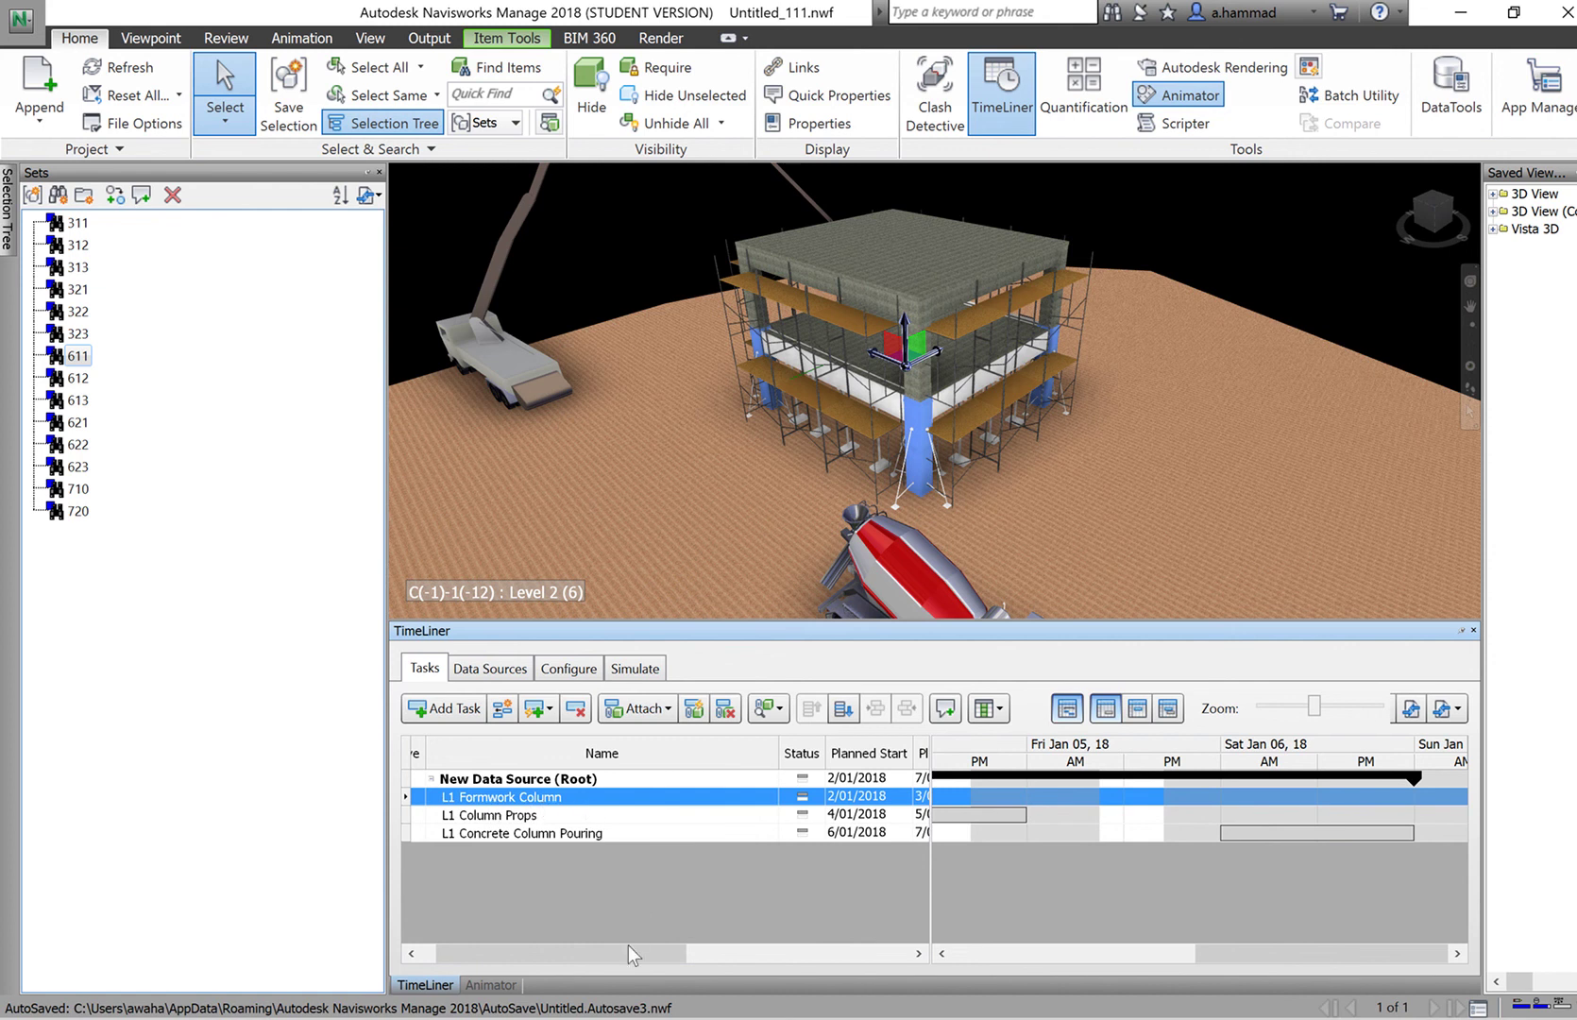
pyautogui.moveTo(627, 952); pyautogui.dragTo(864, 951)
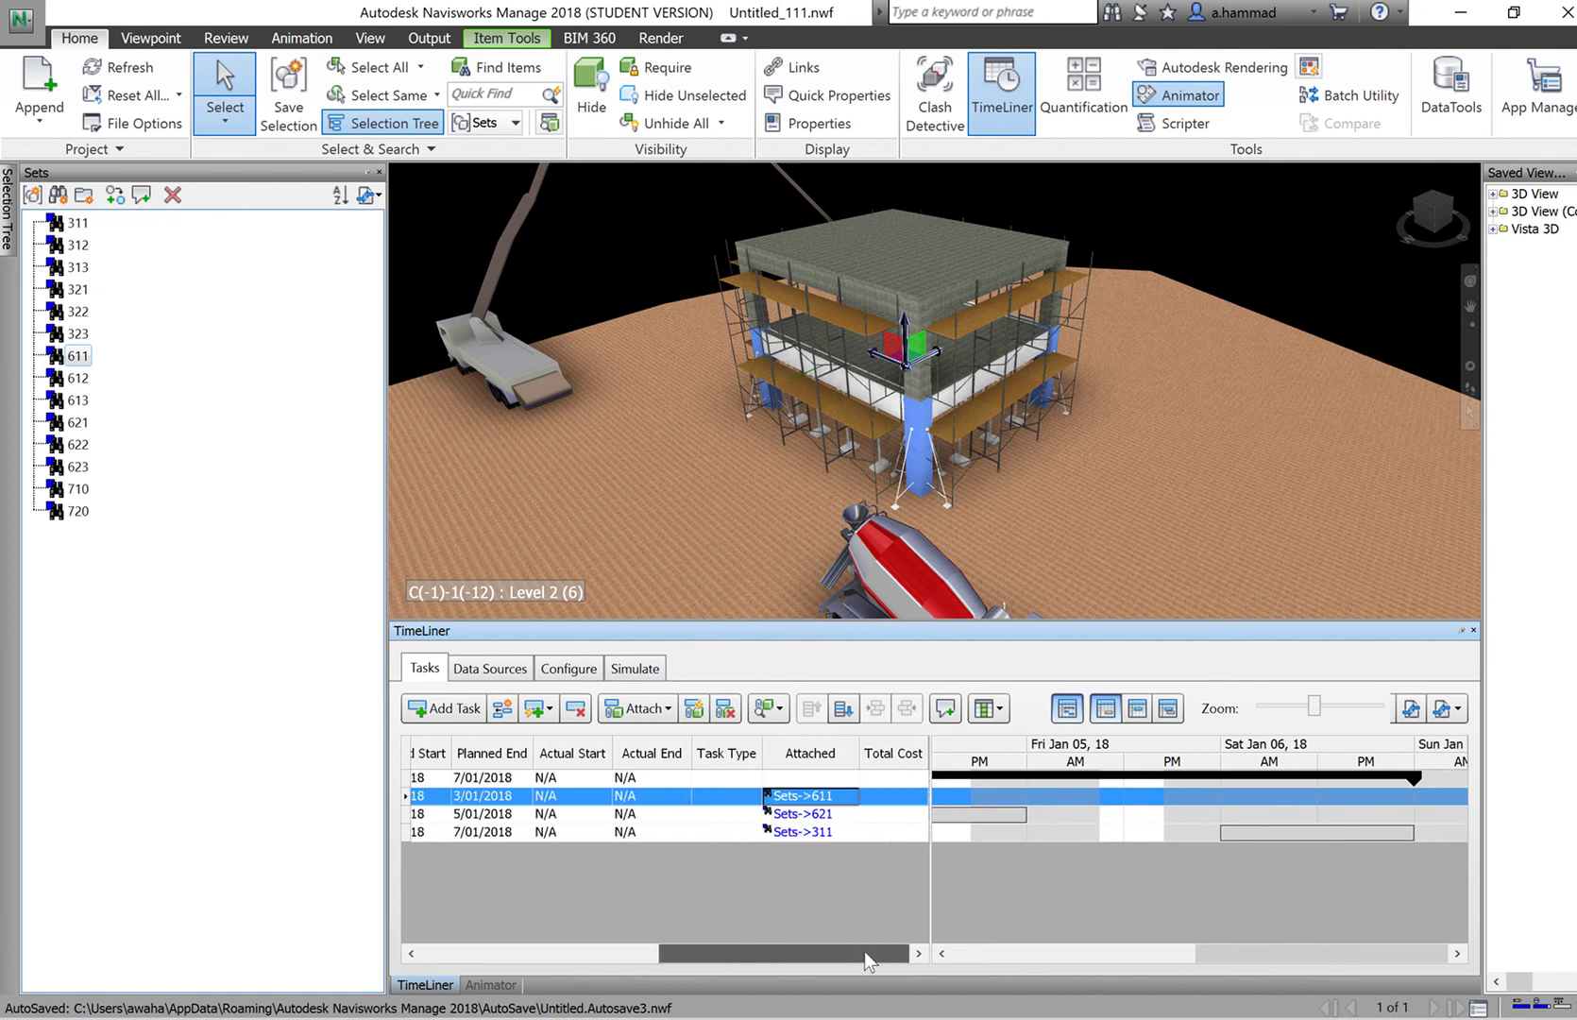
pyautogui.click(814, 815)
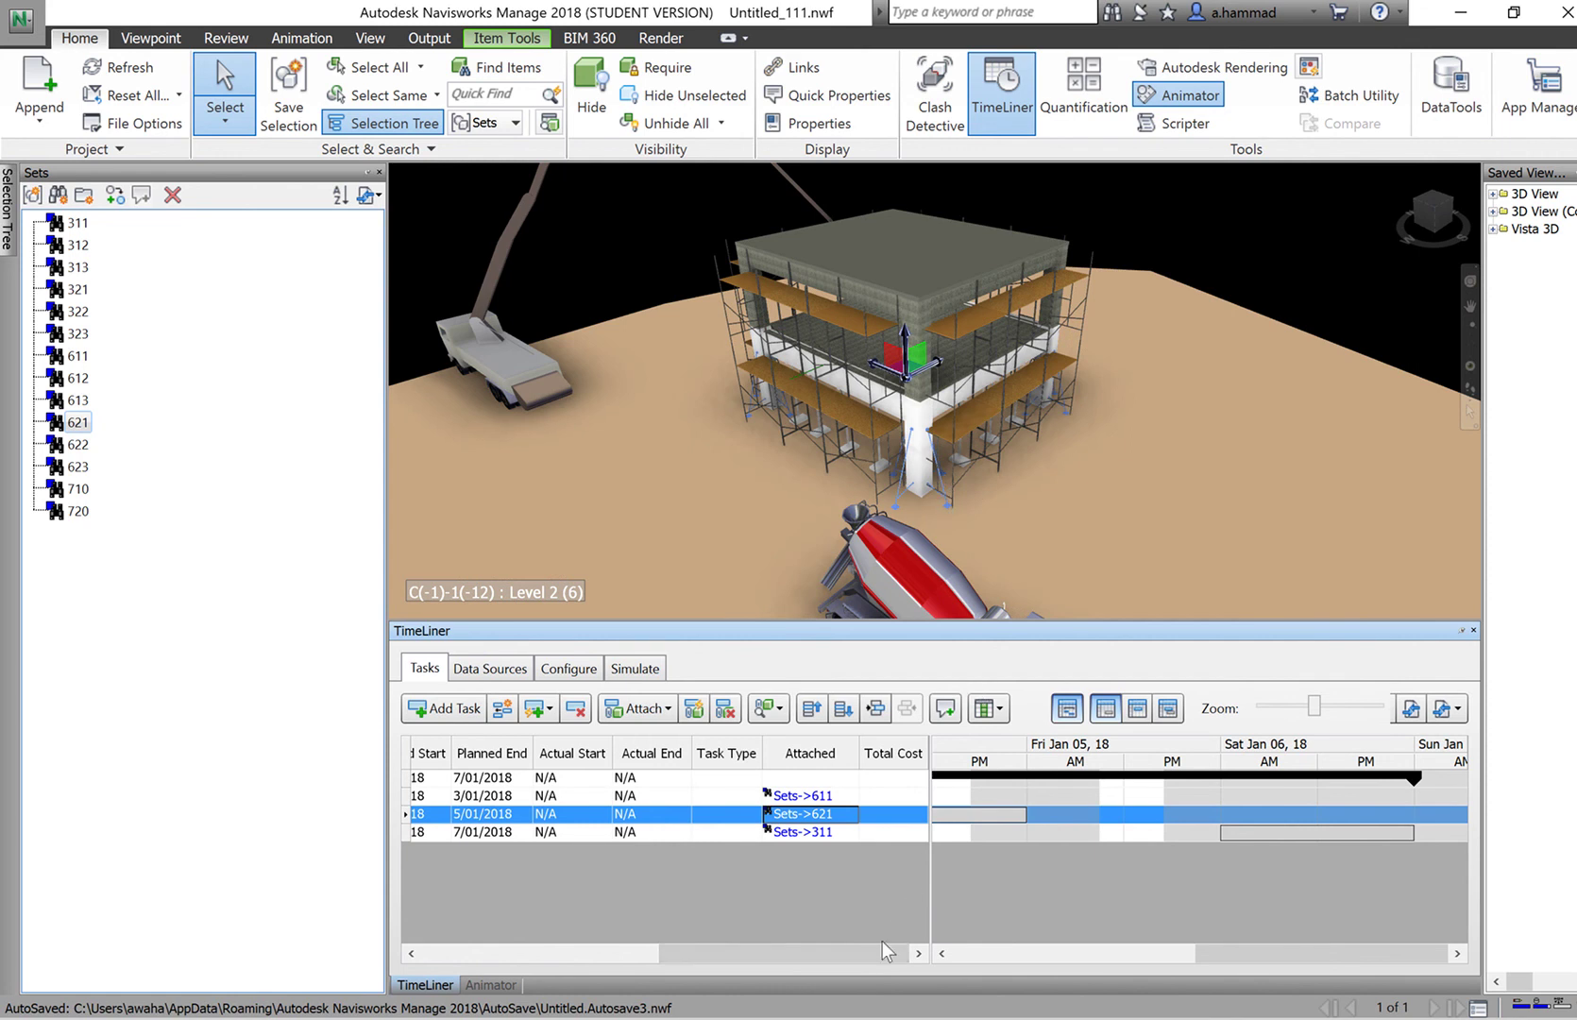
pyautogui.moveTo(882, 942); pyautogui.dragTo(526, 916)
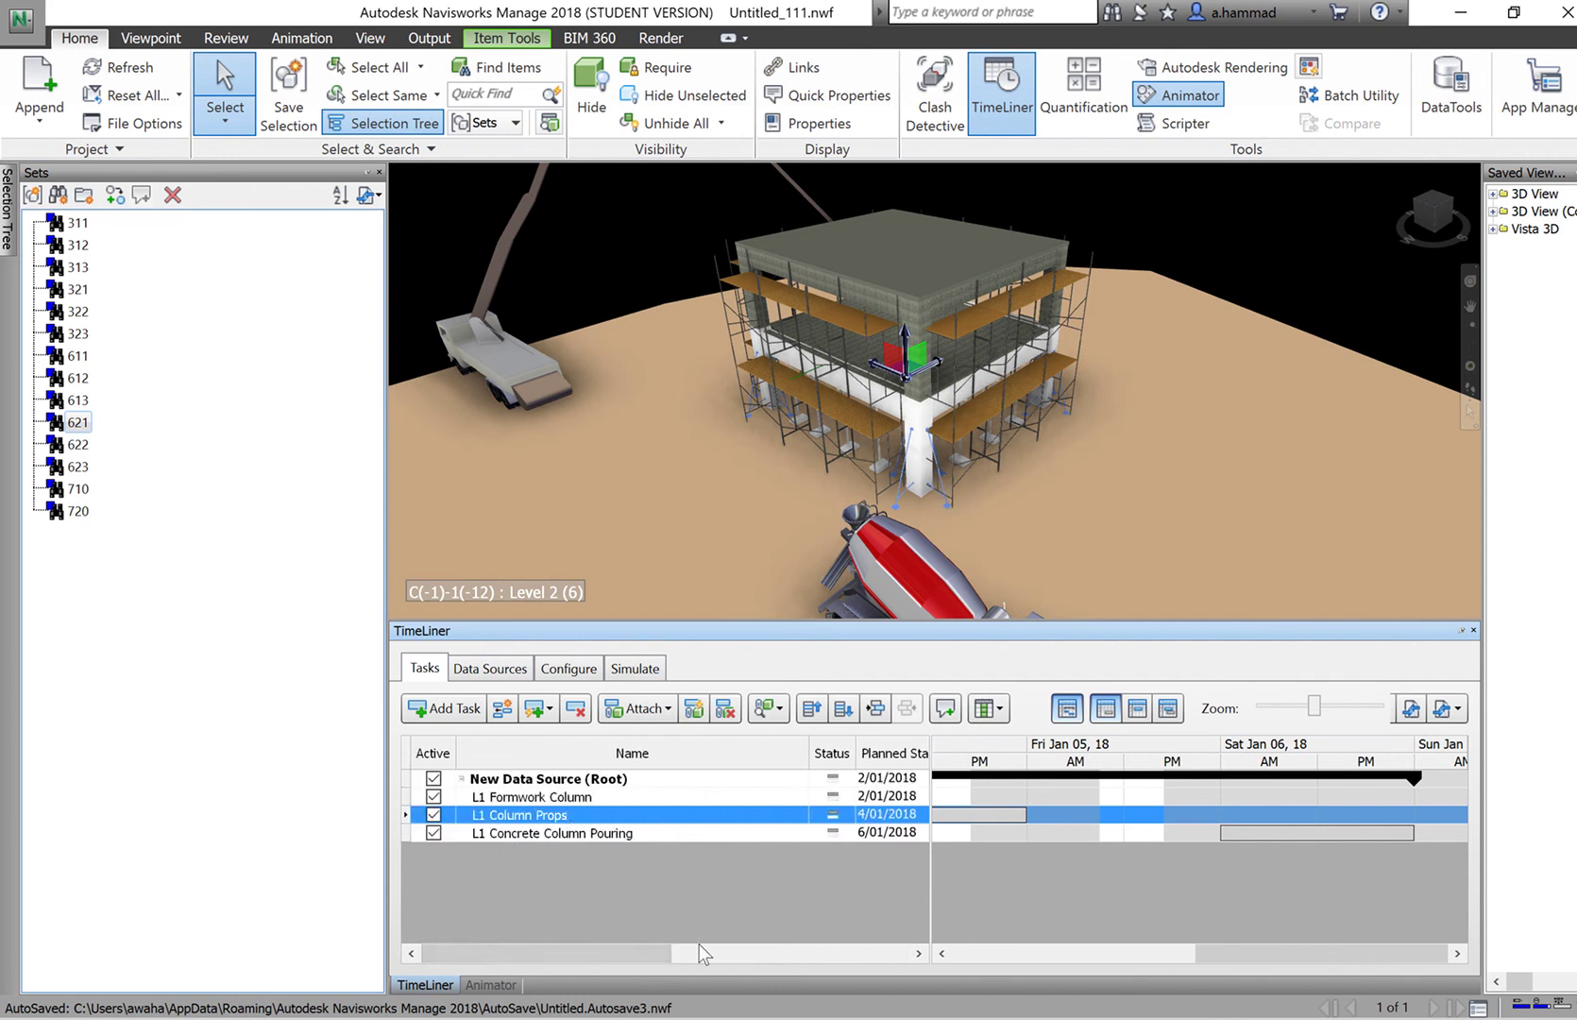
pyautogui.moveTo(617, 948); pyautogui.dragTo(850, 949)
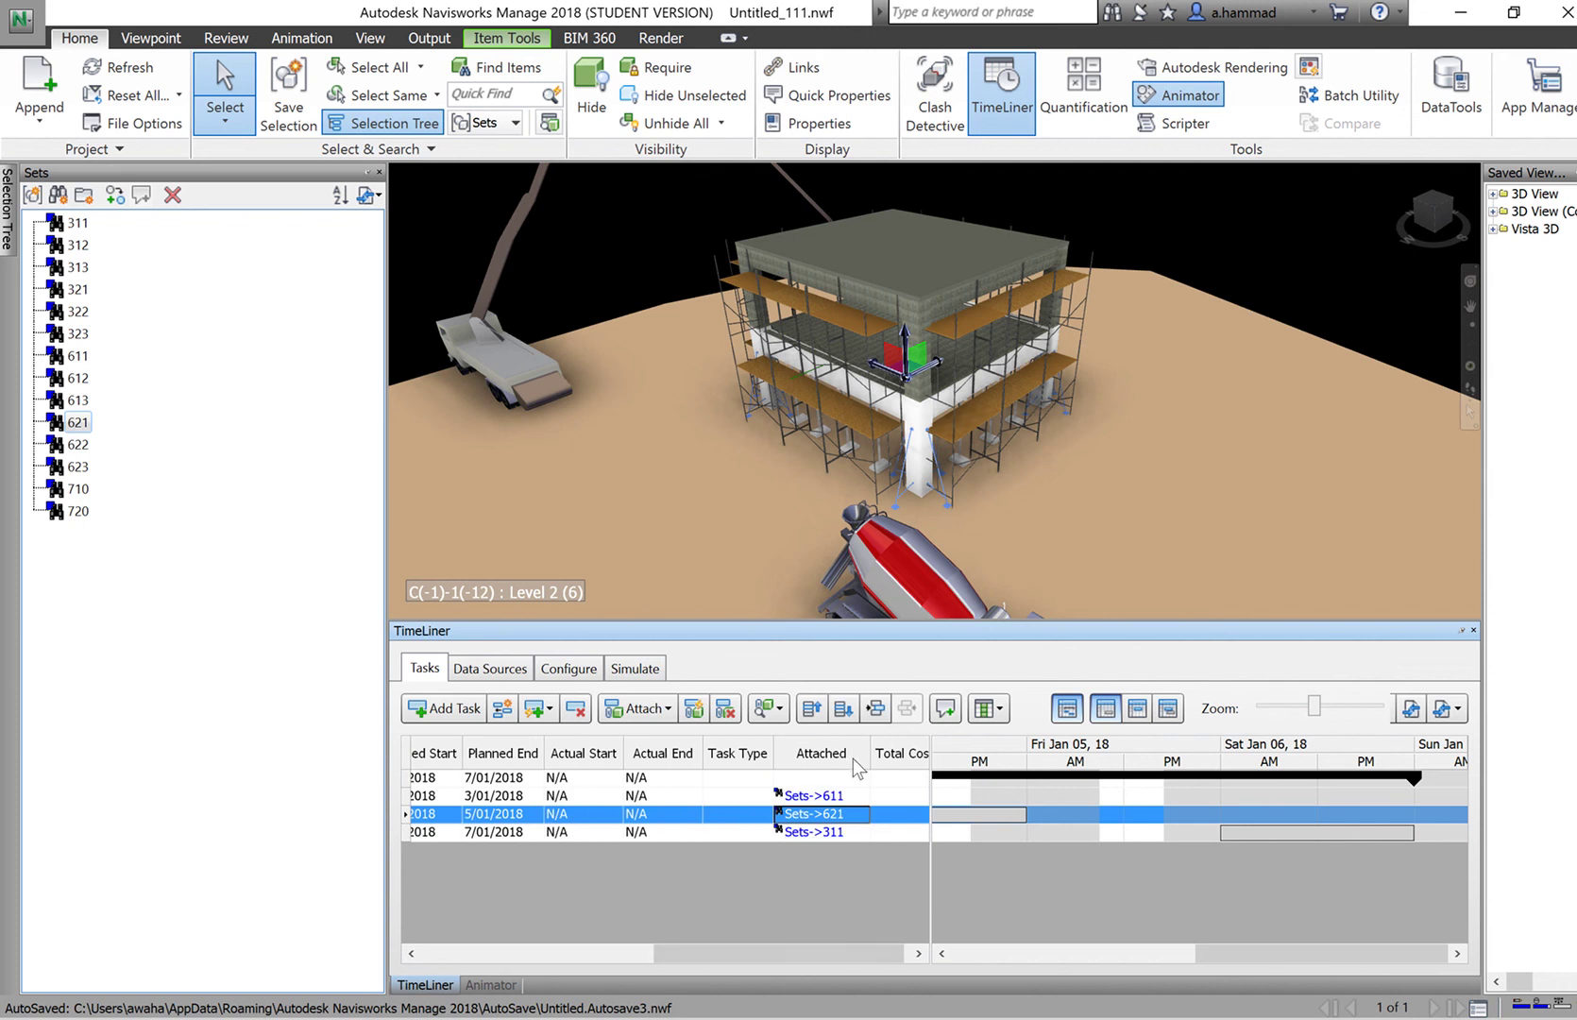